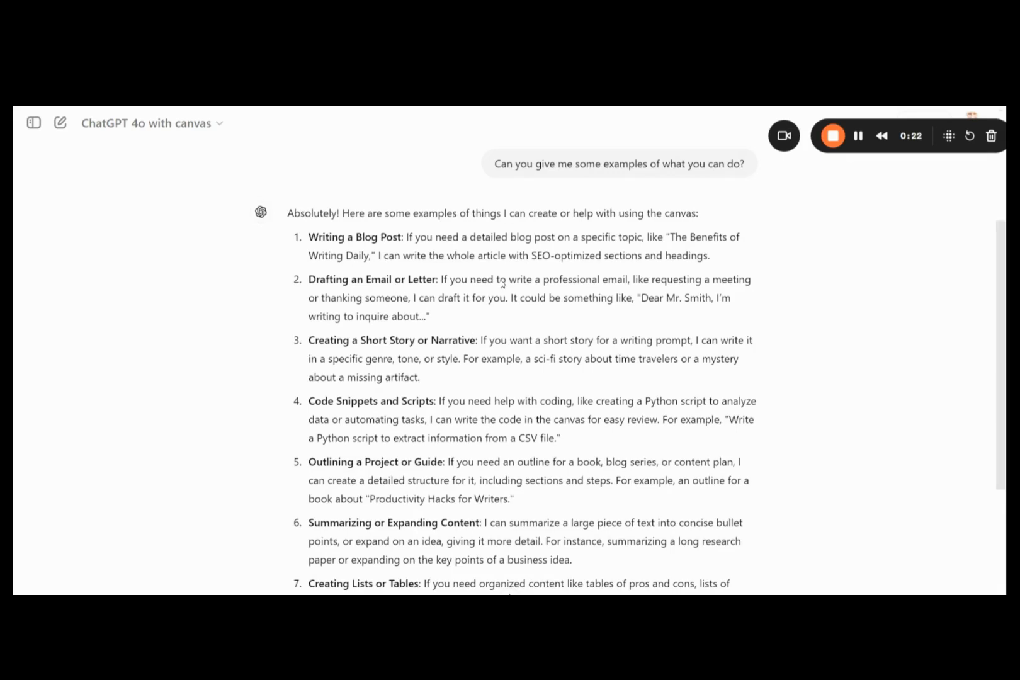
# Read through the reply listing examples of what canvas can create and rate it as a good response
pyautogui.scroll(-1, 502, 283)
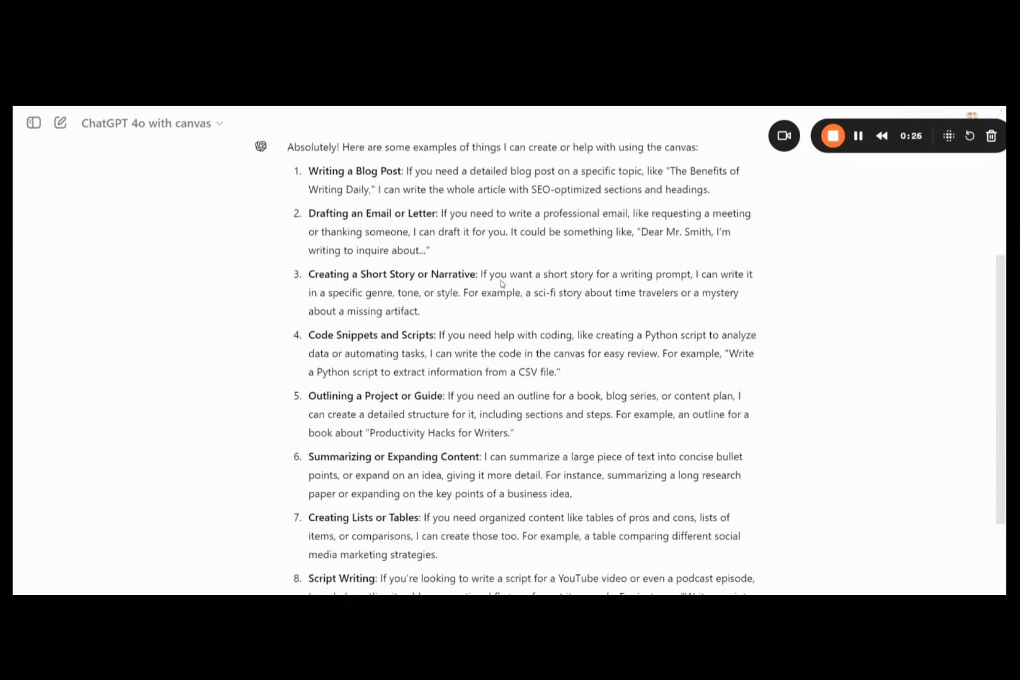
pyautogui.scroll(-3, 501, 283)
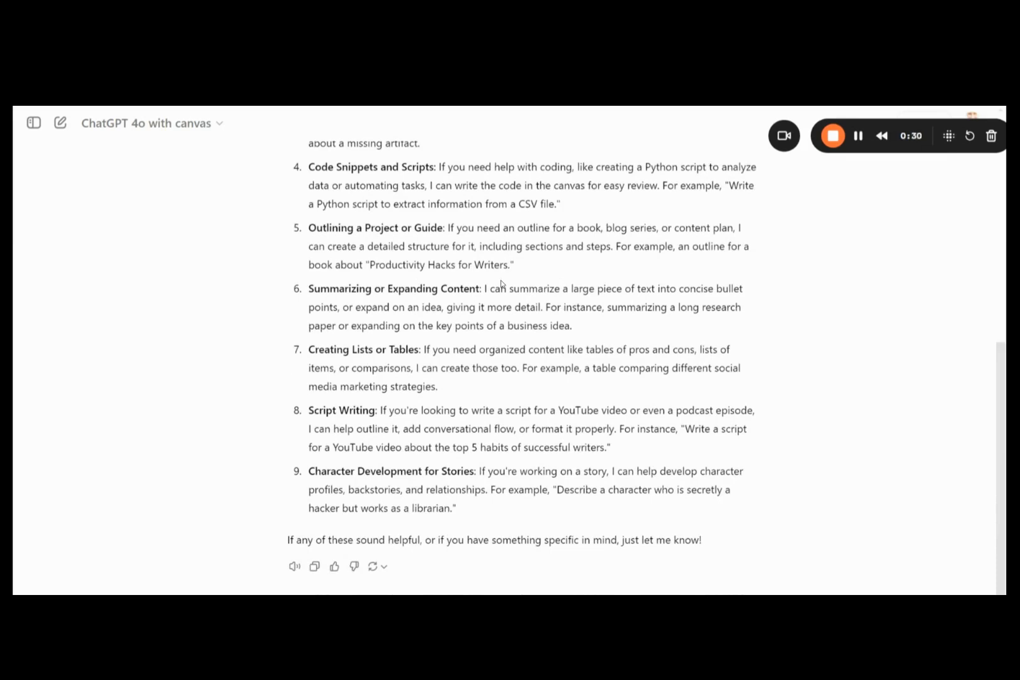
pyautogui.click(333, 568)
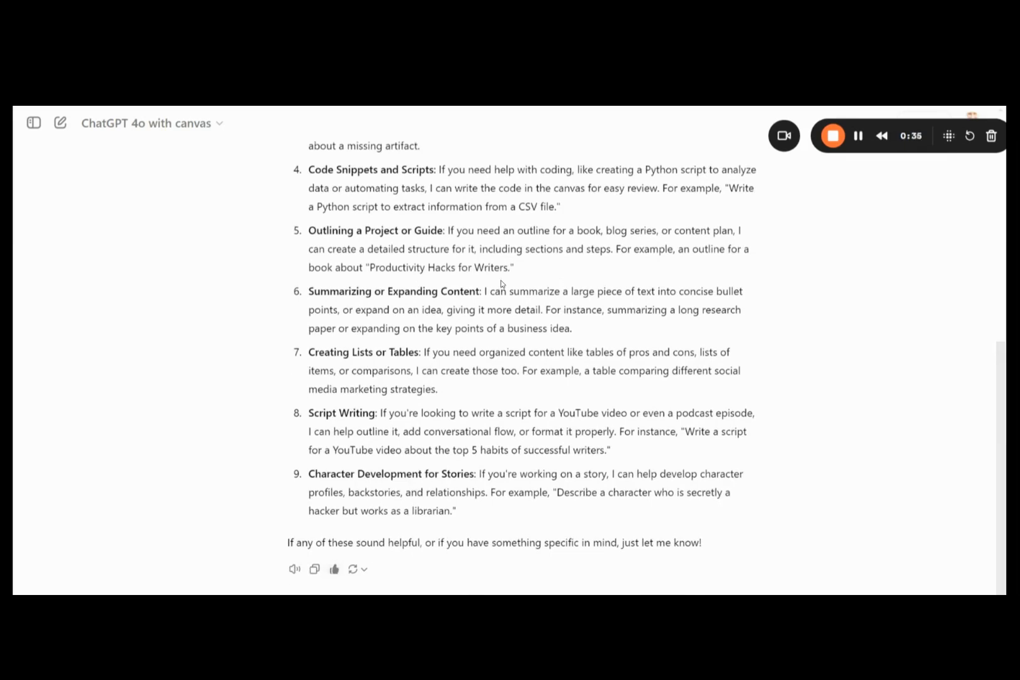
pyautogui.scroll(3, 502, 283)
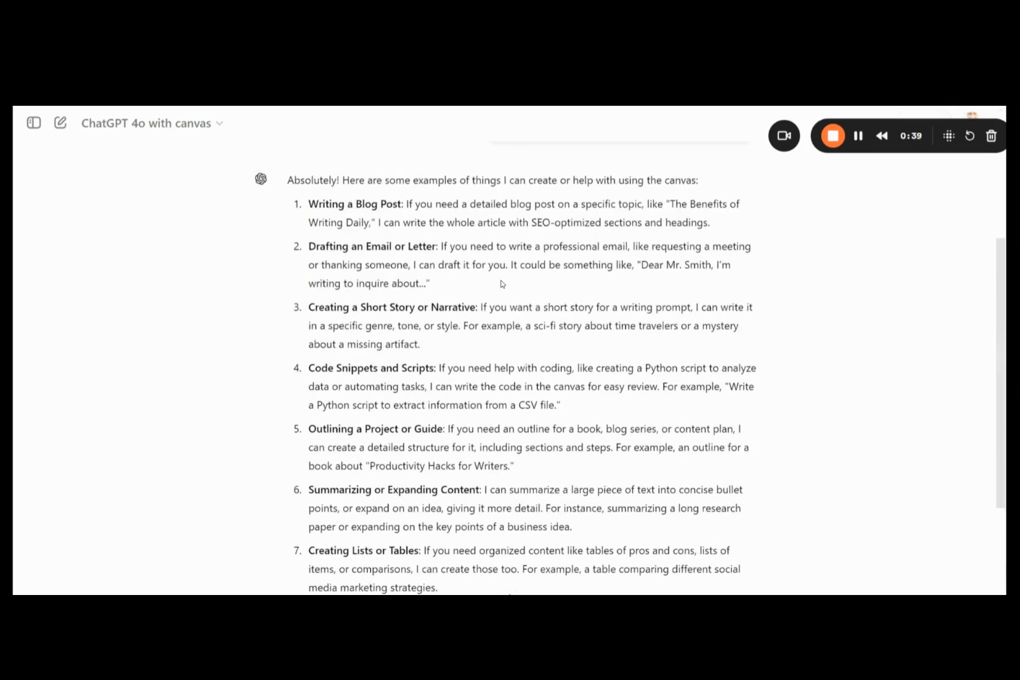
pyautogui.scroll(-3, 502, 284)
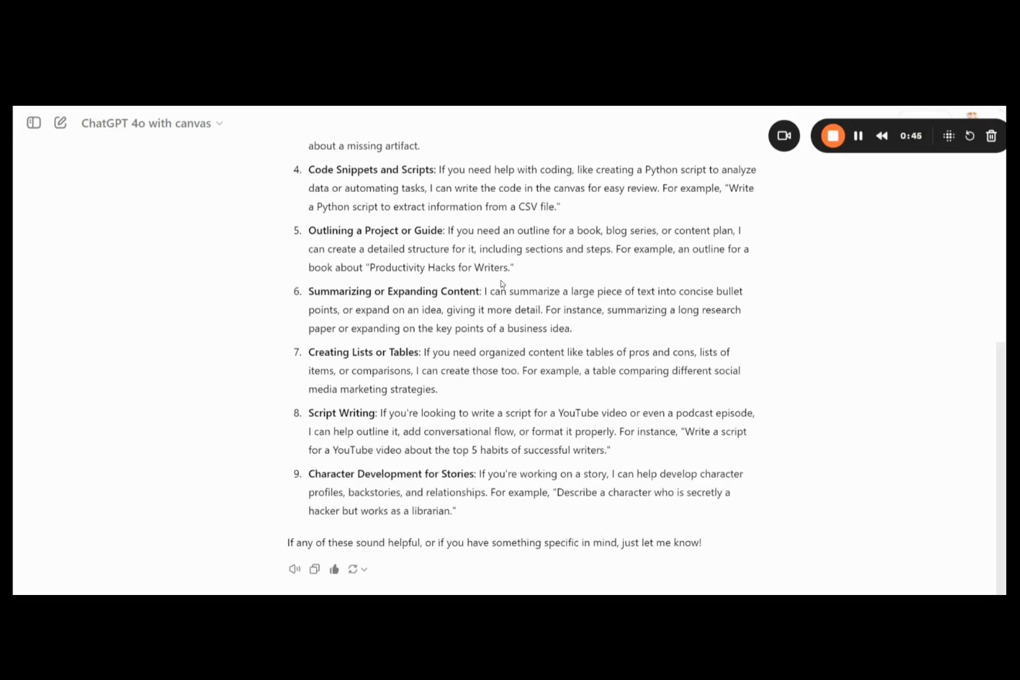
pyautogui.scroll(-1, 501, 283)
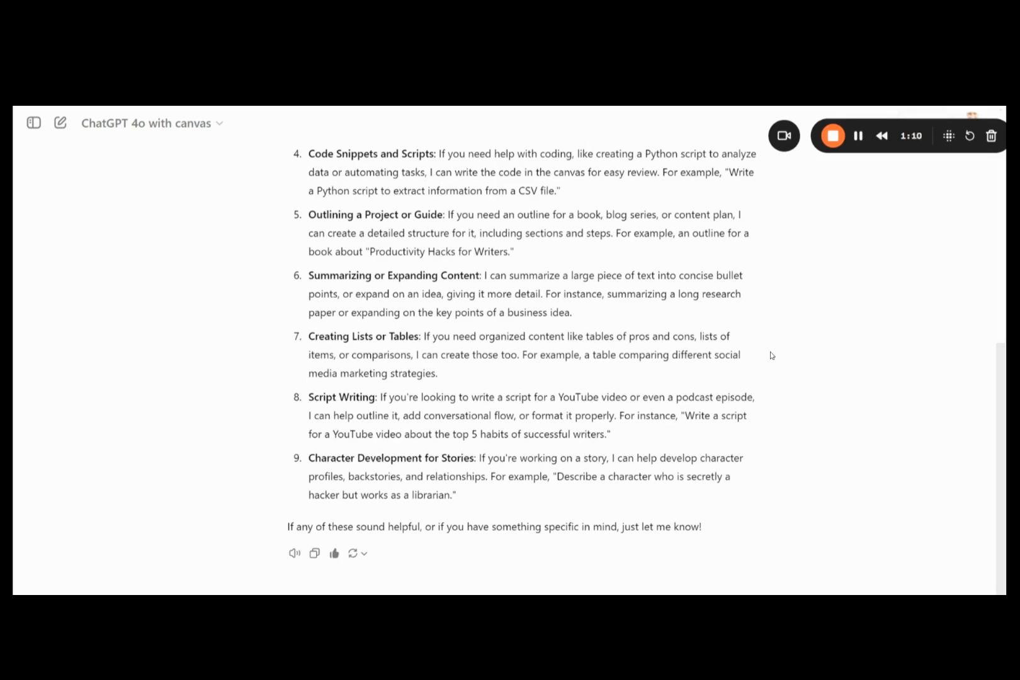
pyautogui.scroll(-1, 771, 355)
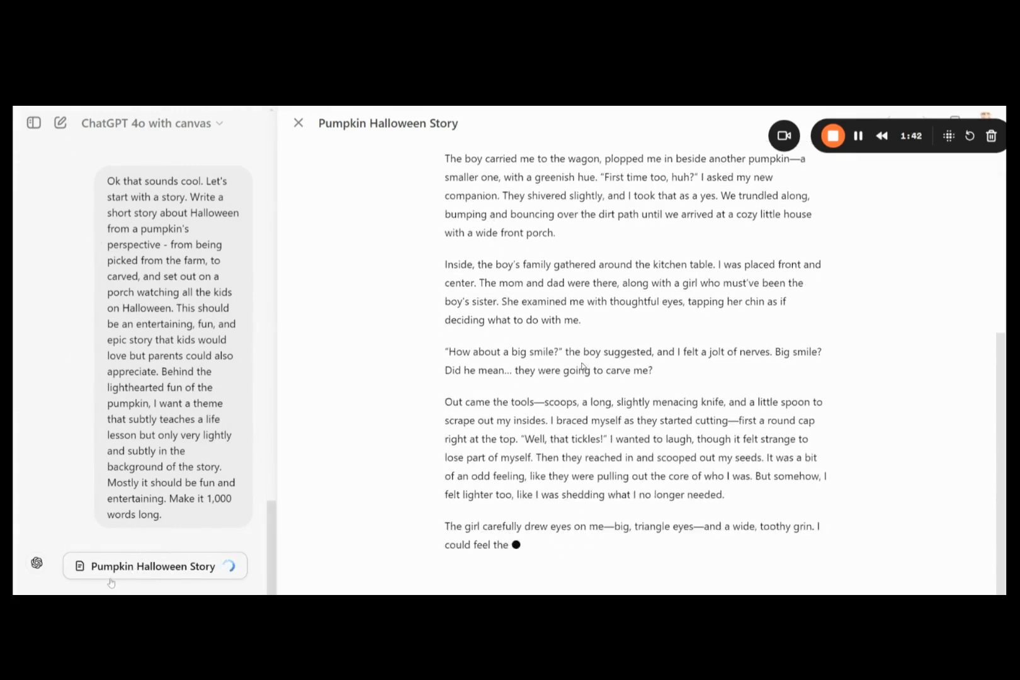
# Remove the stray image-request text following "Thanks!" at the end of the Pumpkin Halloween Story
pyautogui.scroll(6, 903, 405)
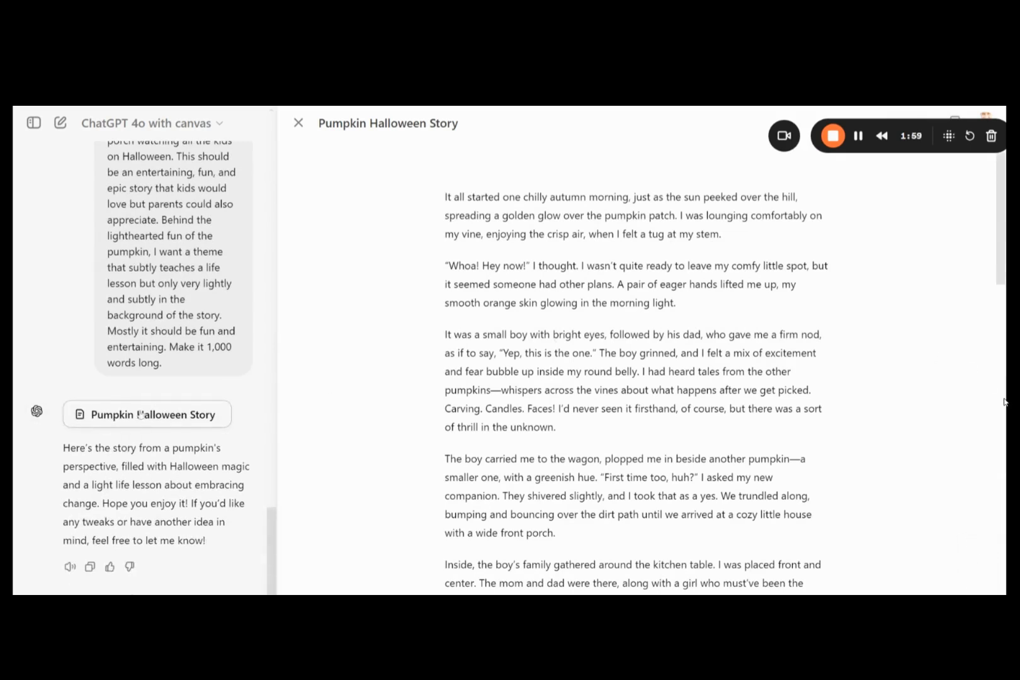
pyautogui.scroll(-2, 439, 357)
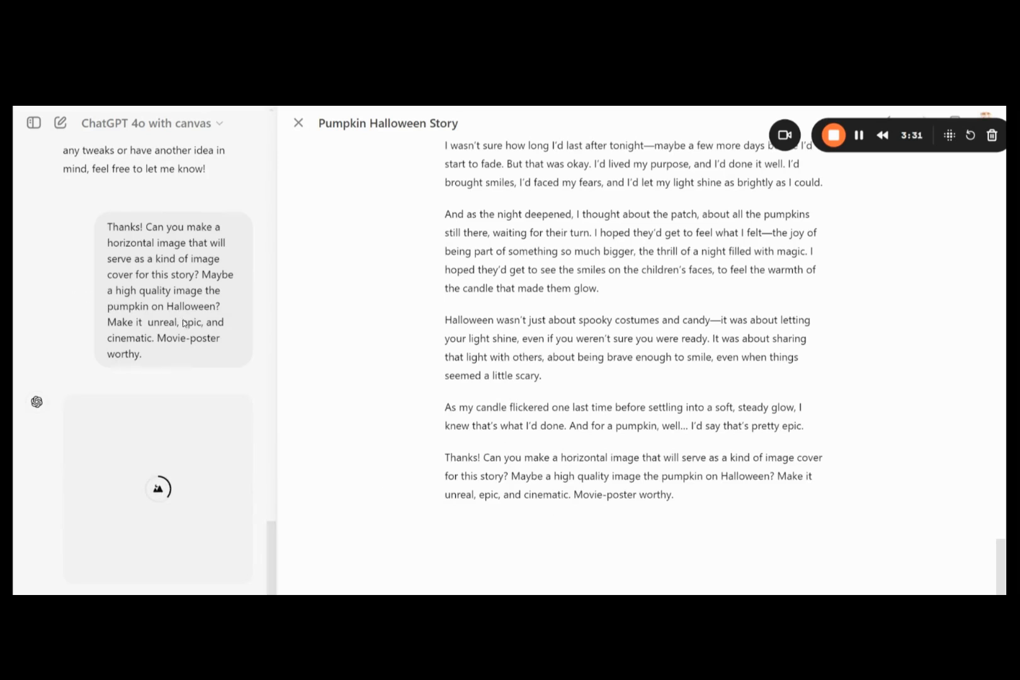
pyautogui.moveTo(483, 457); pyautogui.dragTo(660, 523)
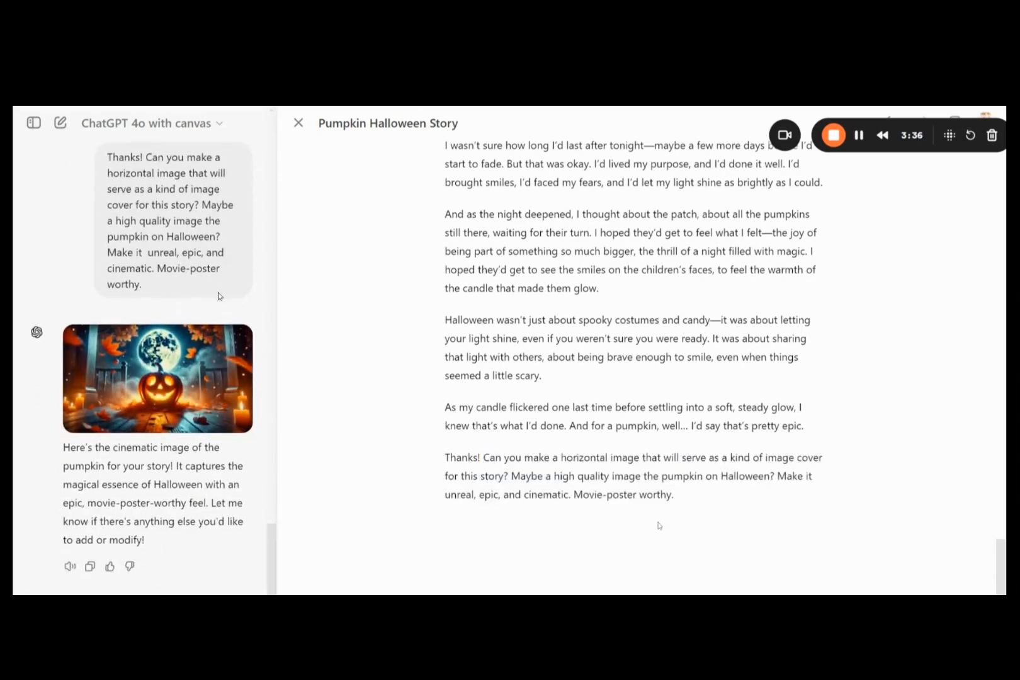
# Rate the cover image reply as a good response, view the pumpkin image enlarged, and return to the story
pyautogui.click(109, 570)
pyautogui.moveTo(106, 352)
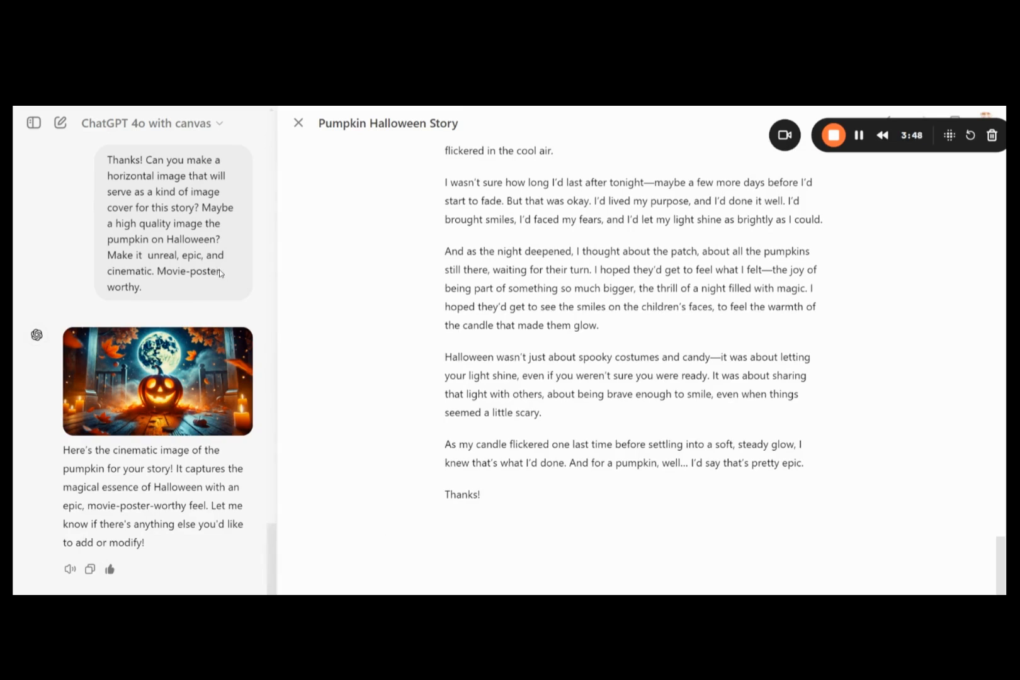
pyautogui.click(220, 429)
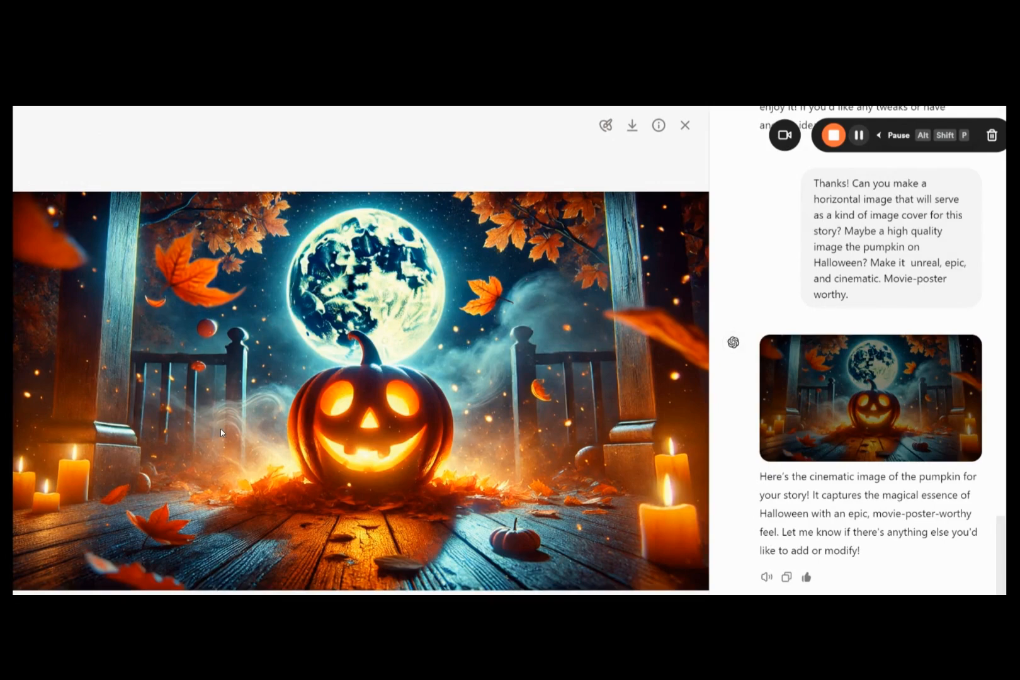
pyautogui.press('Escape')
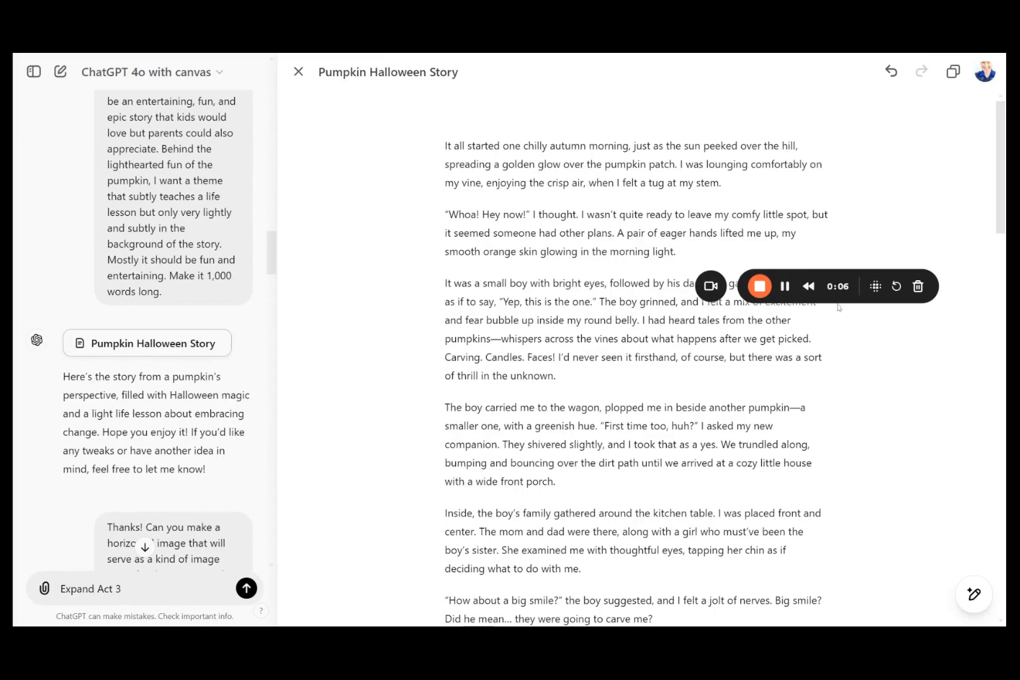
# Clear the unsent "Expand Act 3" text from the chat message
pyautogui.moveTo(829, 280); pyautogui.dragTo(880, 263)
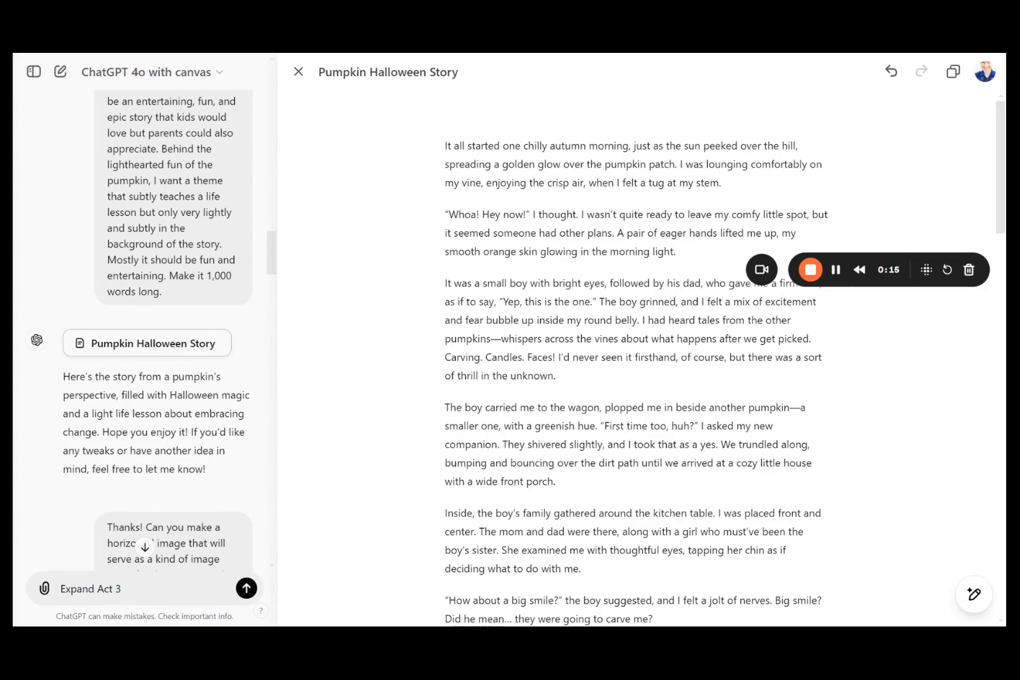
pyautogui.moveTo(126, 589); pyautogui.dragTo(53, 590)
pyautogui.press('BackSpace')
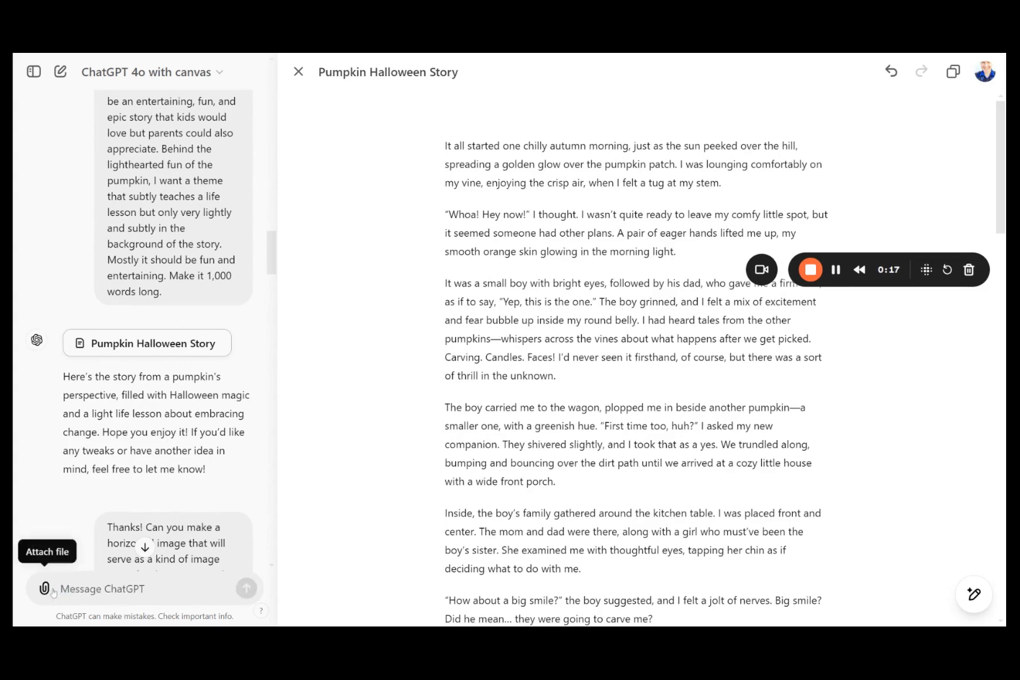
# Send the chat message "make the Halloween pumpkin story more scary"
pyautogui.scroll(2, 147, 360)
pyautogui.scroll(20, 148, 360)
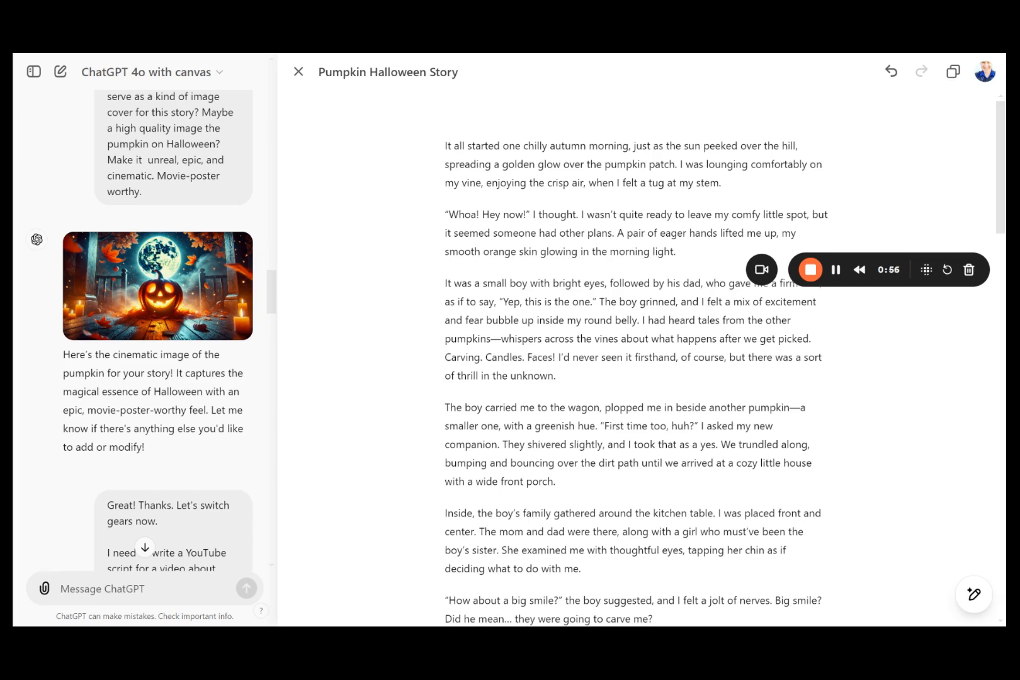
pyautogui.write('make the story ')
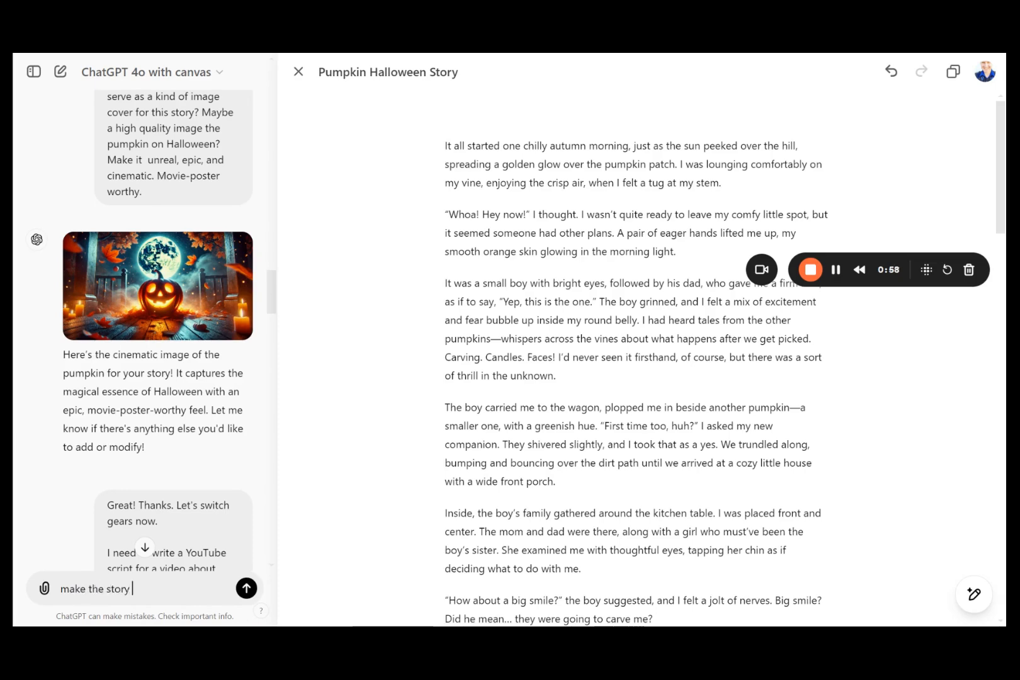
pyautogui.write('more scary')
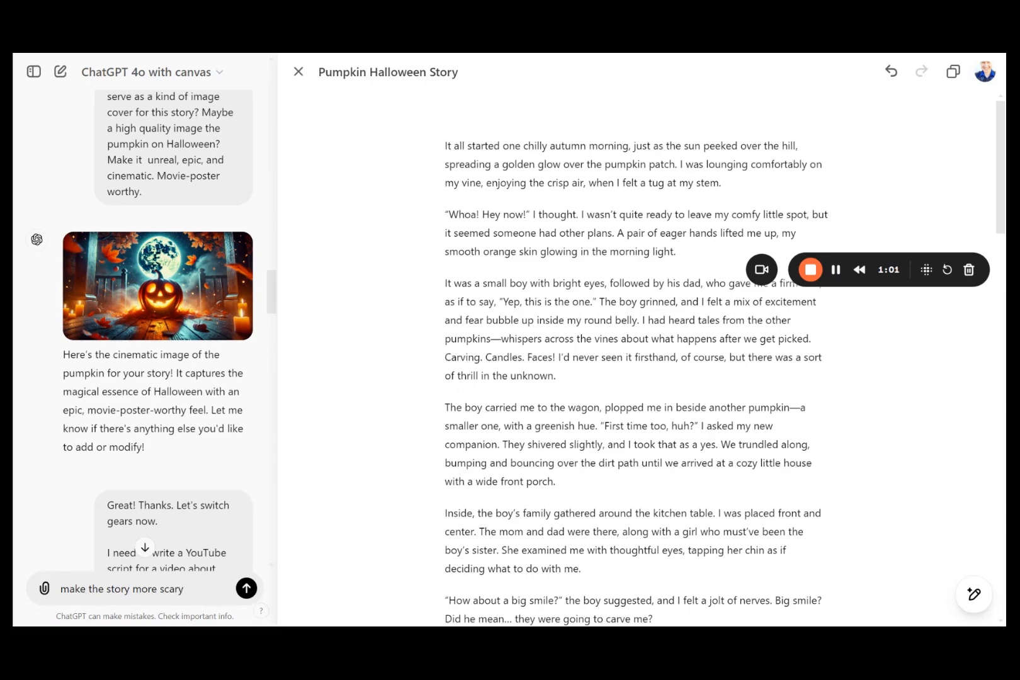
pyautogui.click(102, 589)
pyautogui.write('Halloween pumpkin')
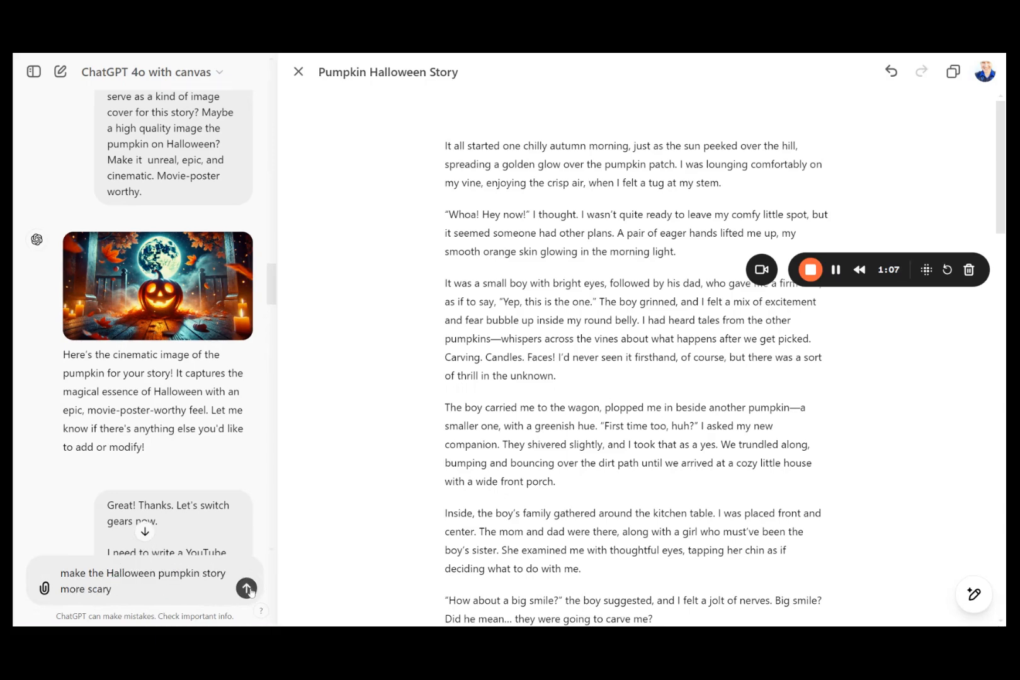
pyautogui.click(247, 588)
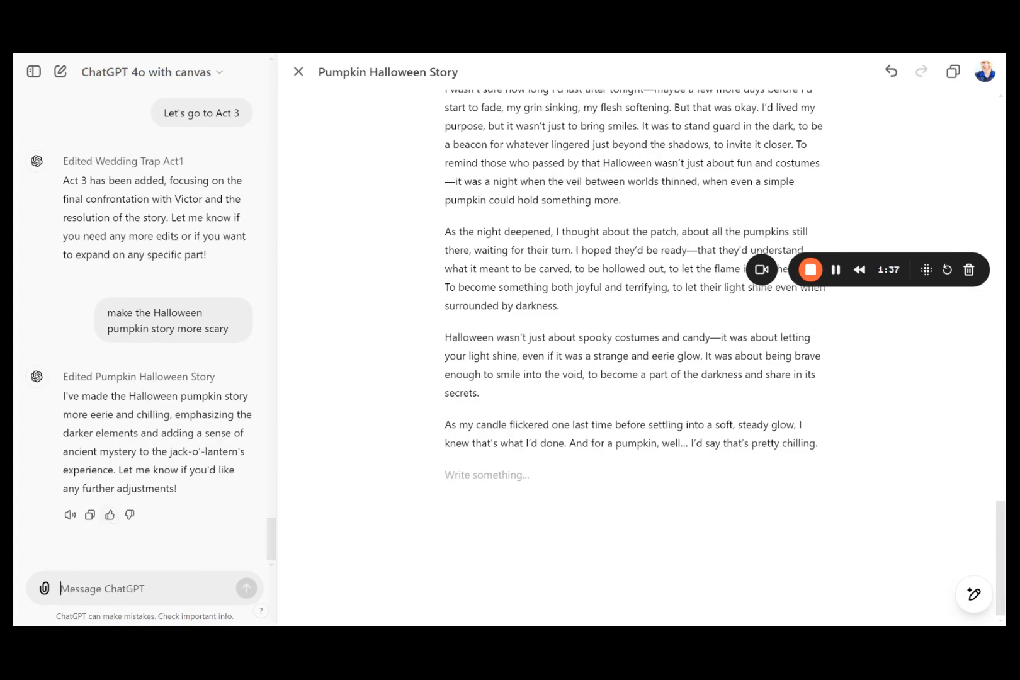
pyautogui.scroll(10, 629, 352)
pyautogui.scroll(15, 630, 353)
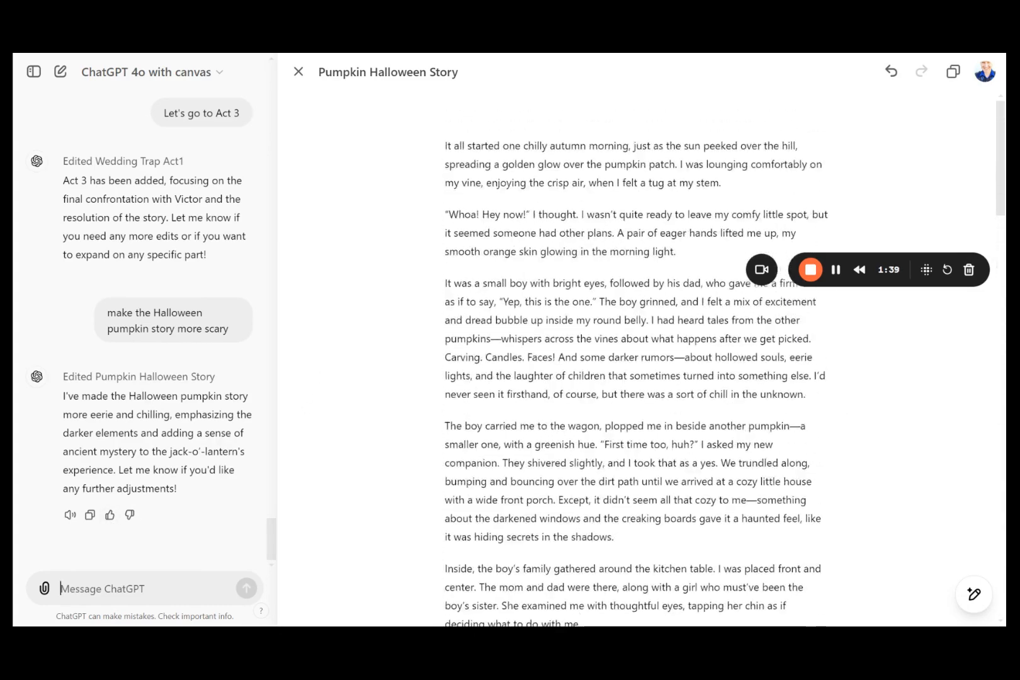
pyautogui.click(529, 164)
pyautogui.click(445, 146)
pyautogui.moveTo(445, 146); pyautogui.dragTo(721, 183)
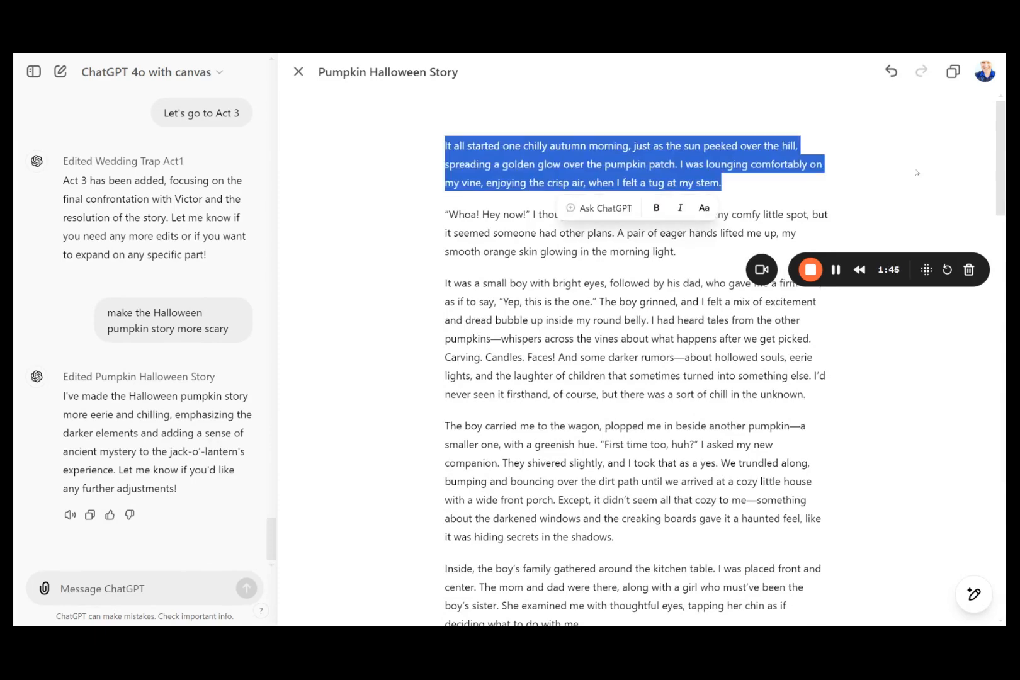
pyautogui.click(840, 146)
pyautogui.click(816, 154)
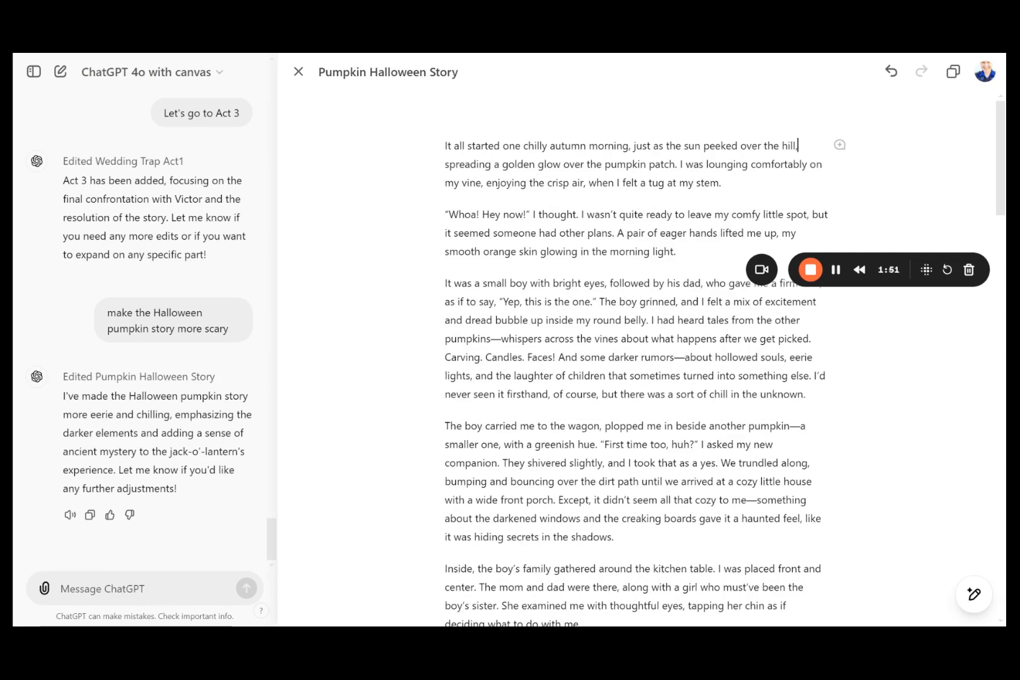
# Ask for an edit of only the story's opening paragraph with the instruction "Make this more exciting"
pyautogui.moveTo(445, 146); pyautogui.dragTo(721, 183)
pyautogui.click(843, 146)
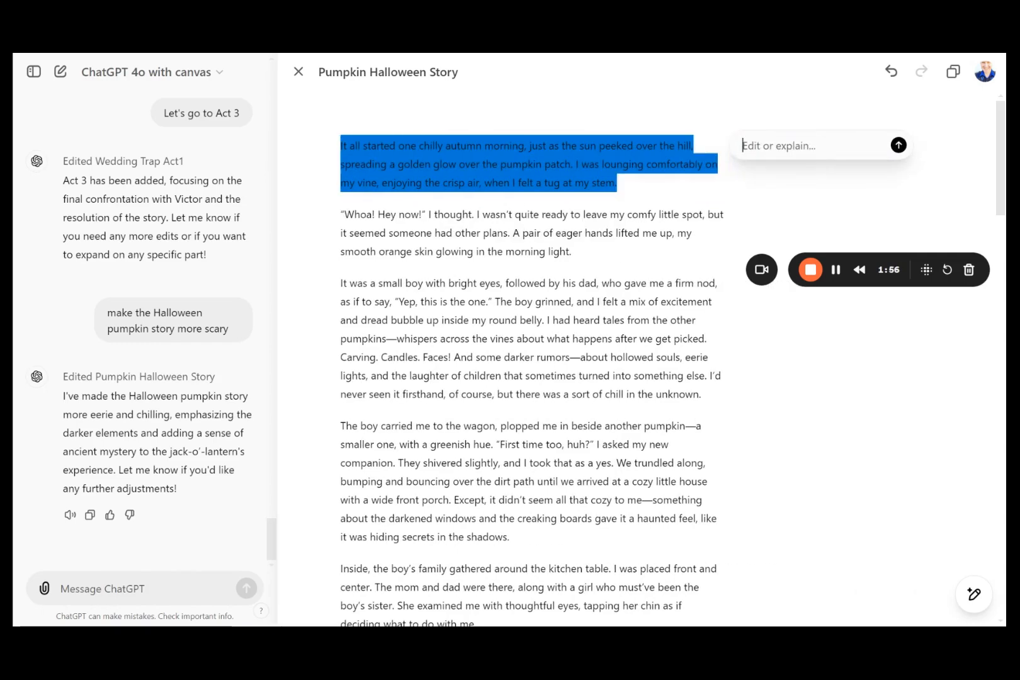
pyautogui.write('Make this more exciting')
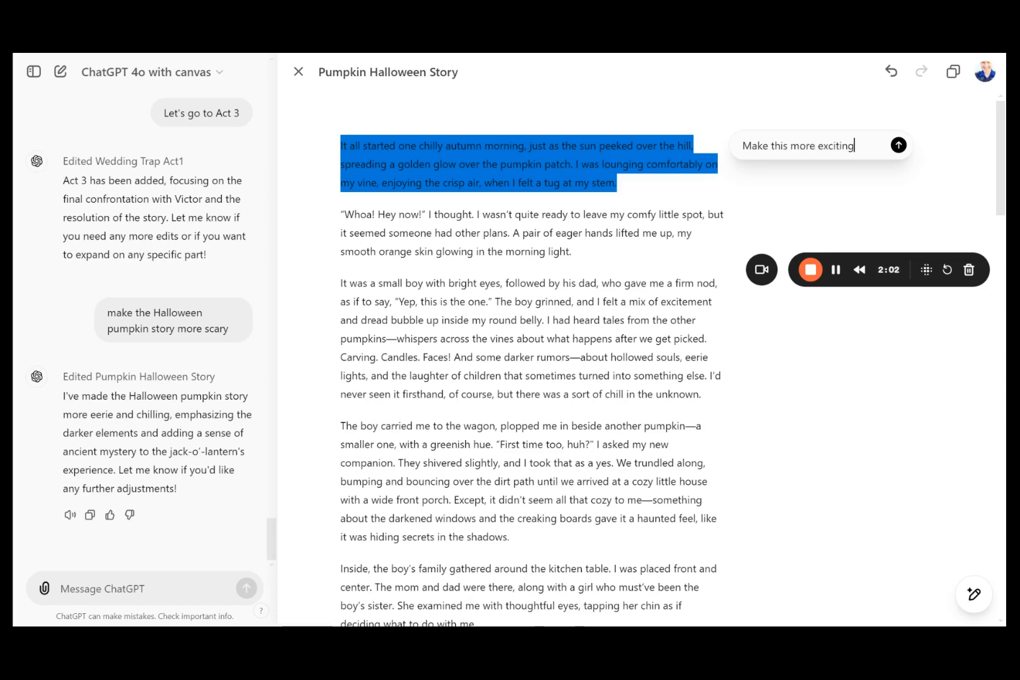
pyautogui.press('Return')
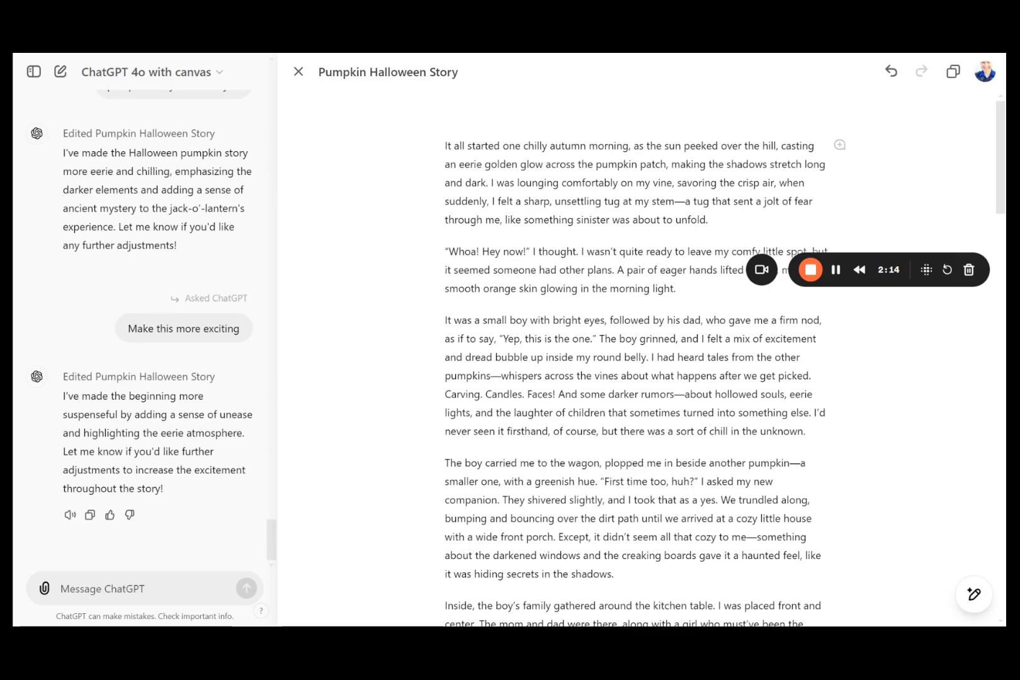
# Try bold and italic on the opening paragraph, look at its heading style options, and restore the plain formatting
pyautogui.moveTo(444, 146); pyautogui.dragTo(708, 219)
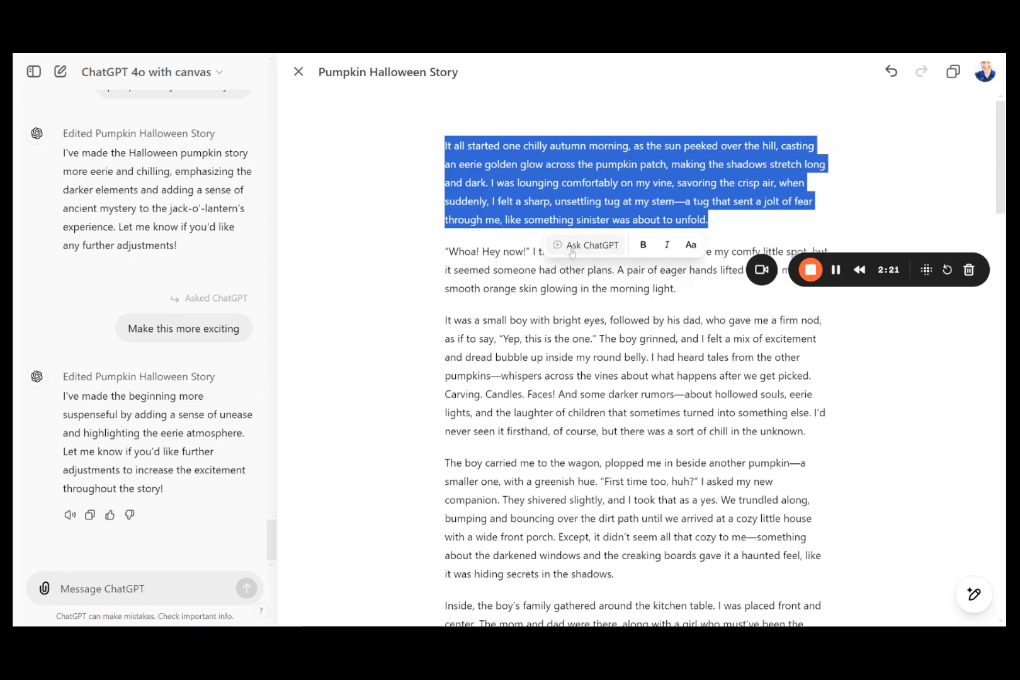
pyautogui.click(643, 246)
pyautogui.click(707, 249)
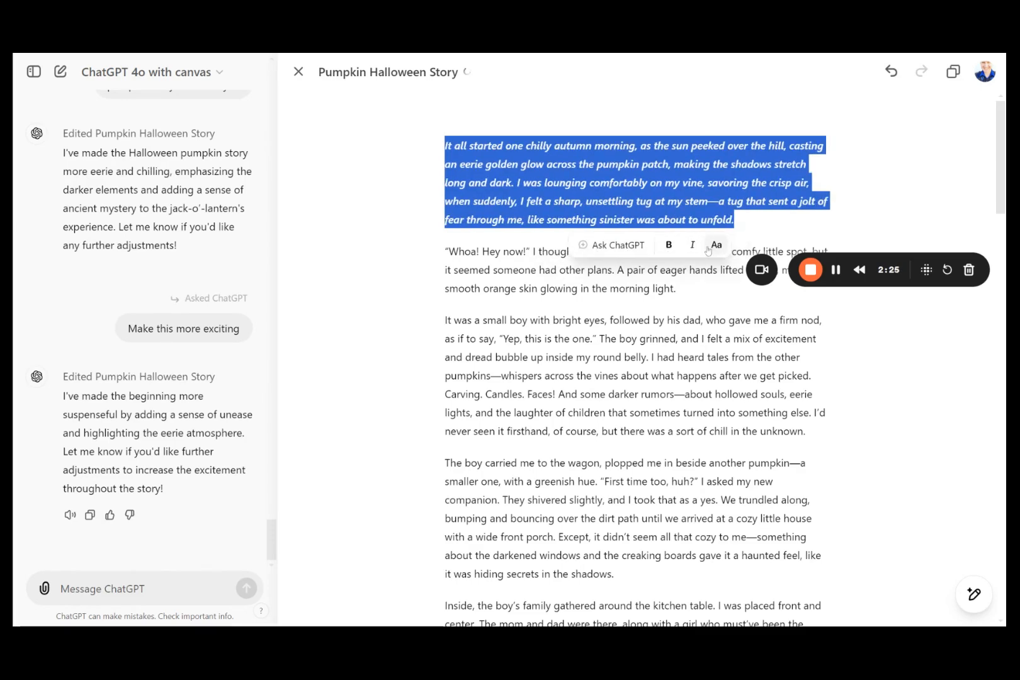
pyautogui.click(711, 250)
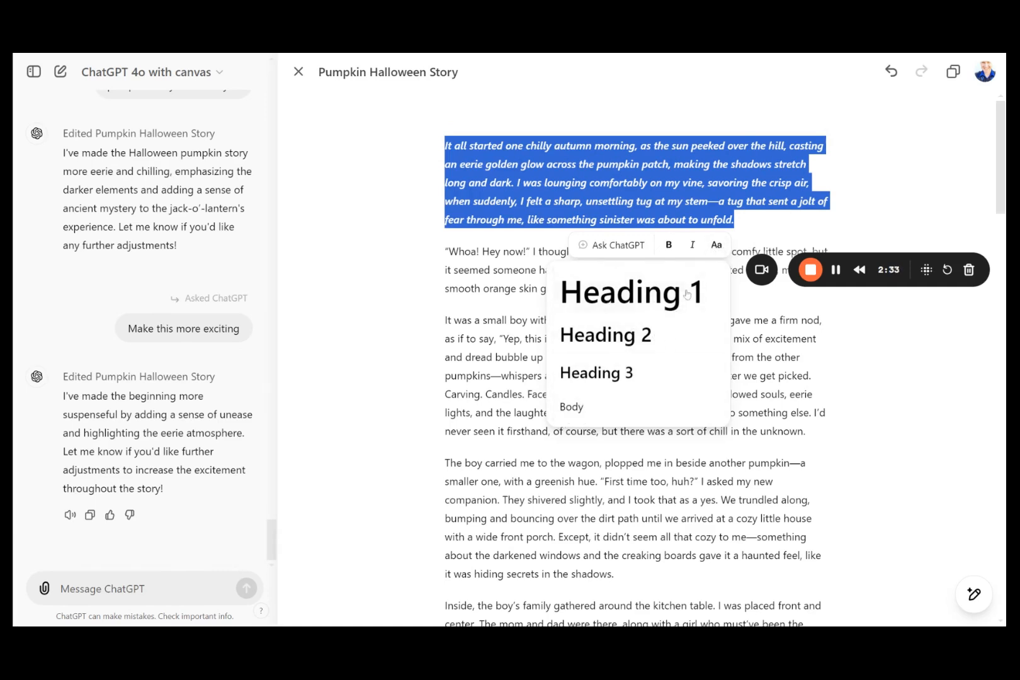
pyautogui.click(688, 247)
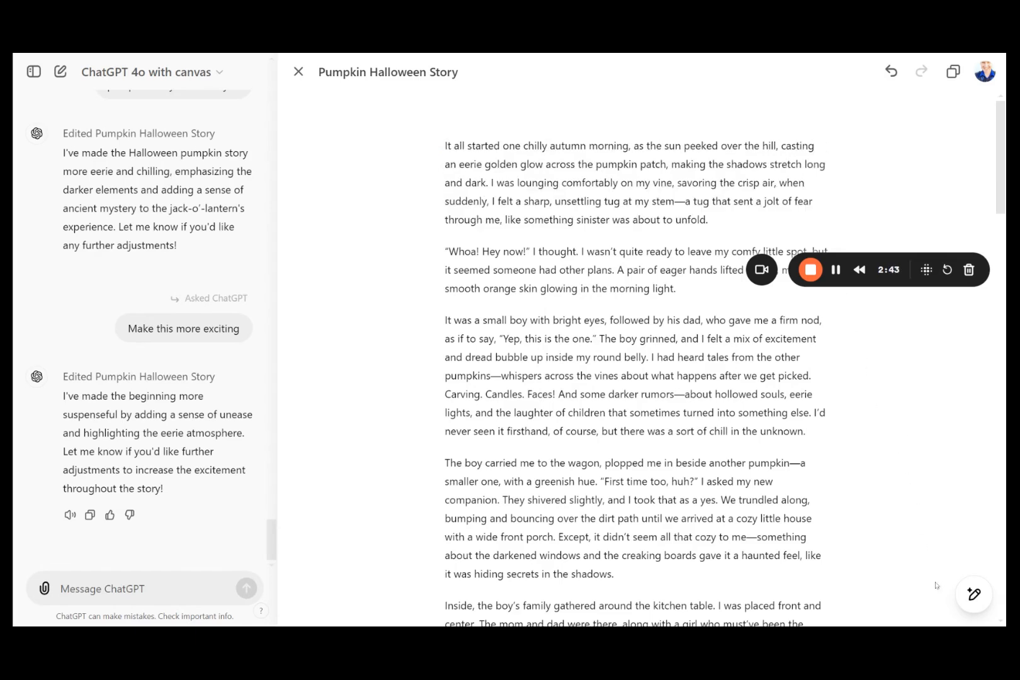
# Adjust the length of the Jack O Lantern Story to Shortest using the canvas editing suggestions
pyautogui.moveTo(974, 598)
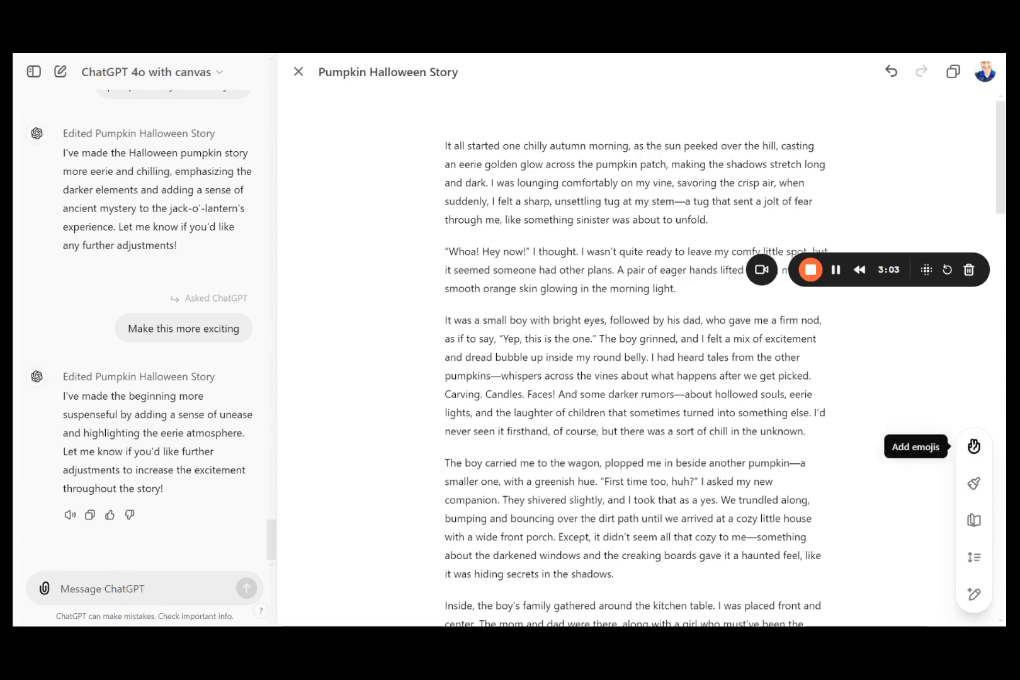
pyautogui.click(975, 594)
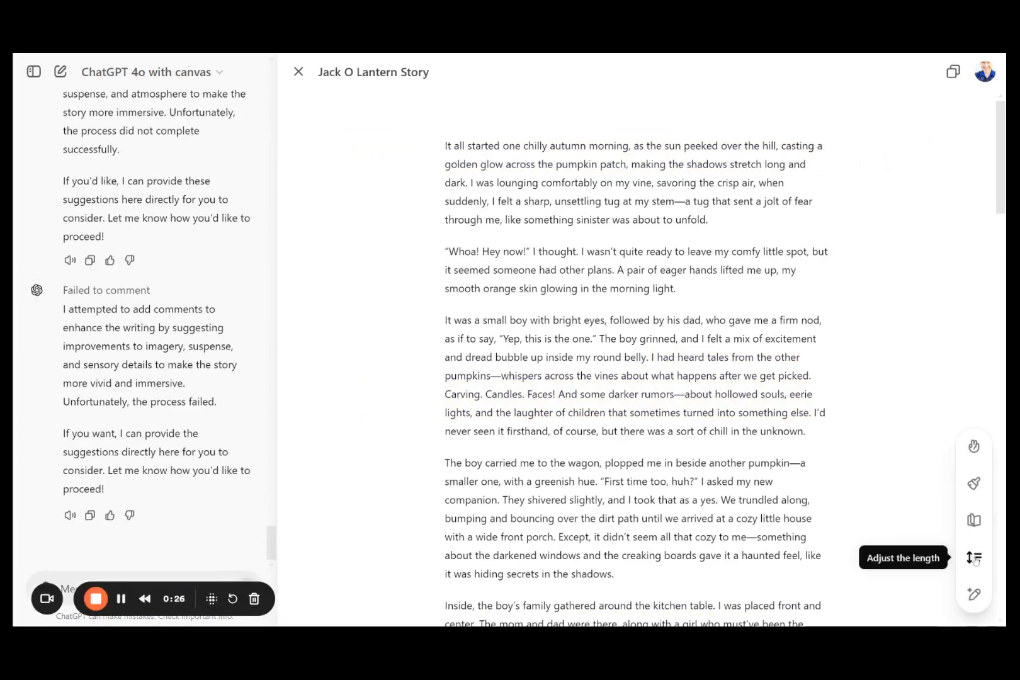
pyautogui.click(973, 558)
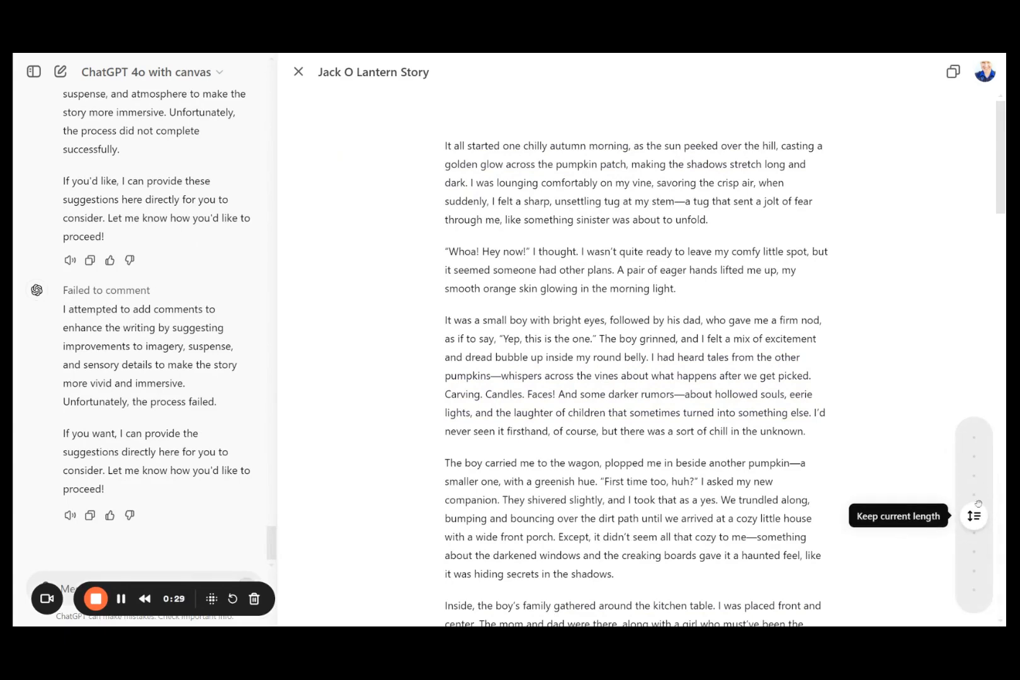
pyautogui.moveTo(973, 515); pyautogui.dragTo(990, 602)
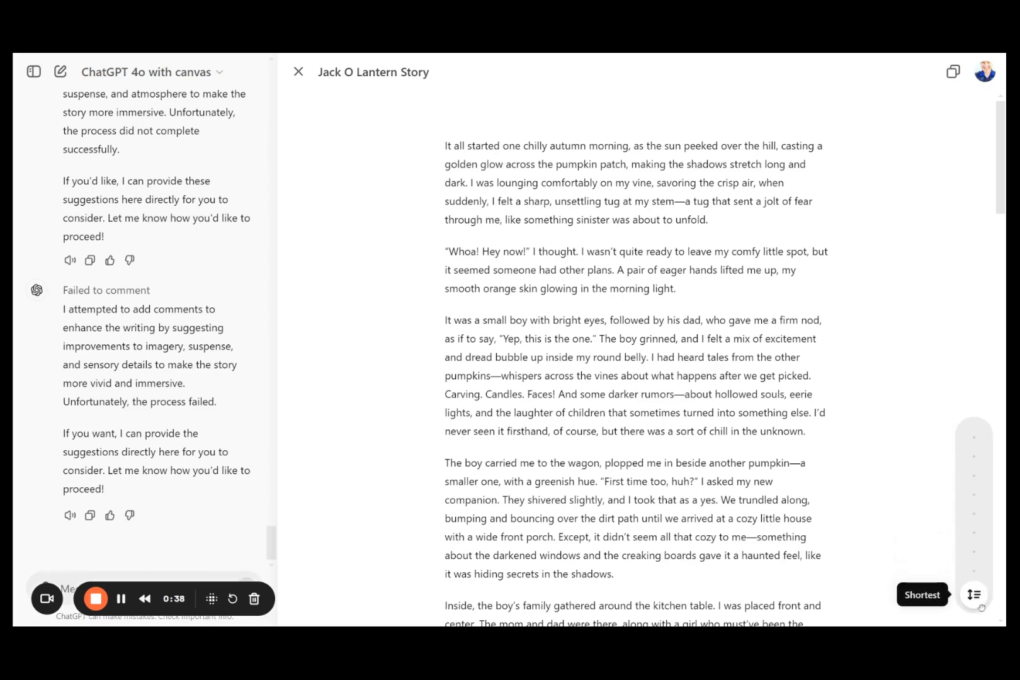
pyautogui.click(975, 596)
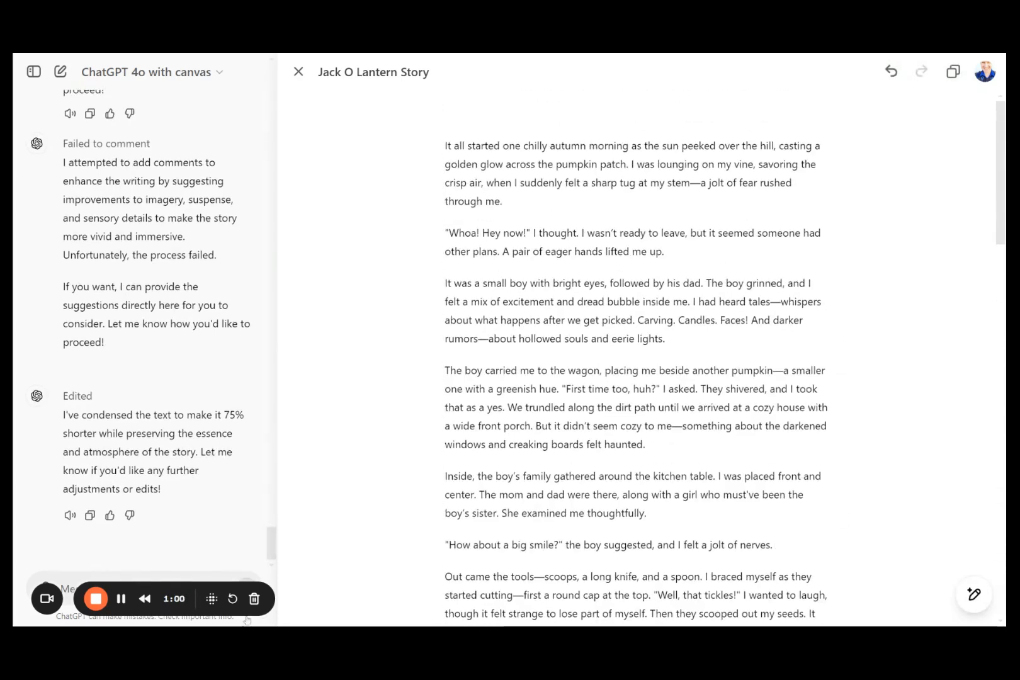
# Adjust the Jack O Lantern Story to the Graduate School reading level and look through the rewritten text
pyautogui.moveTo(982, 601)
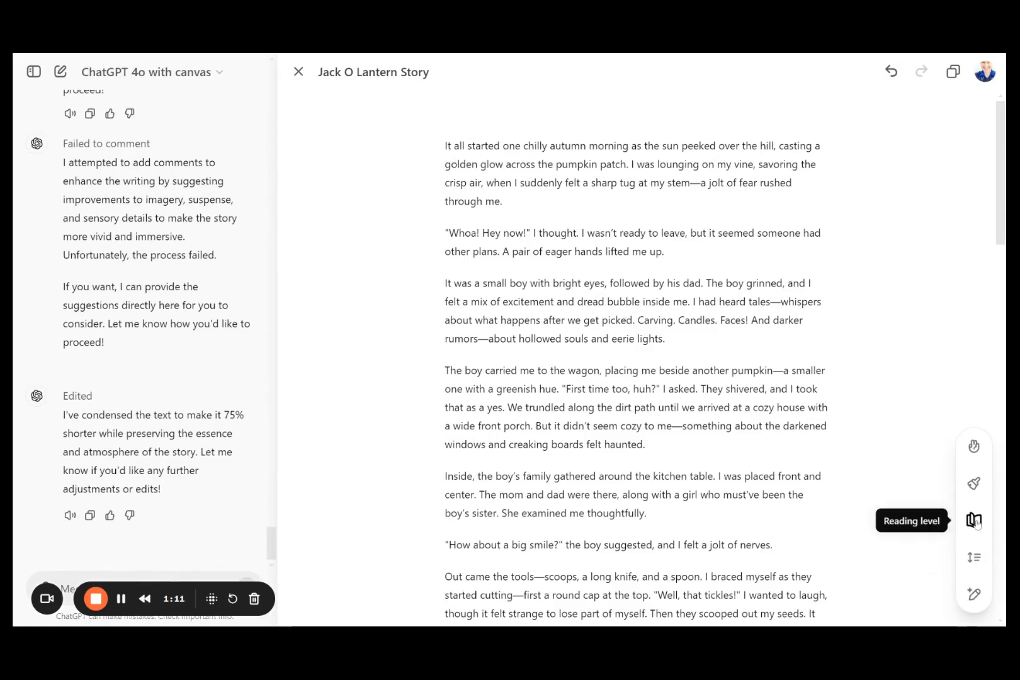
pyautogui.click(974, 520)
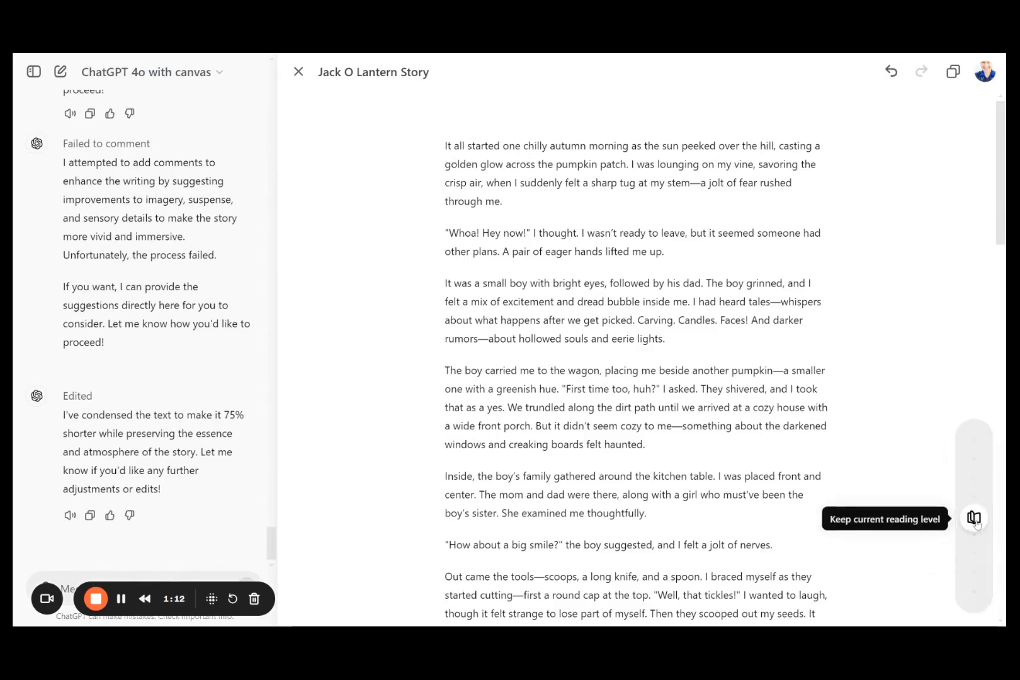
pyautogui.moveTo(974, 519); pyautogui.dragTo(1003, 435)
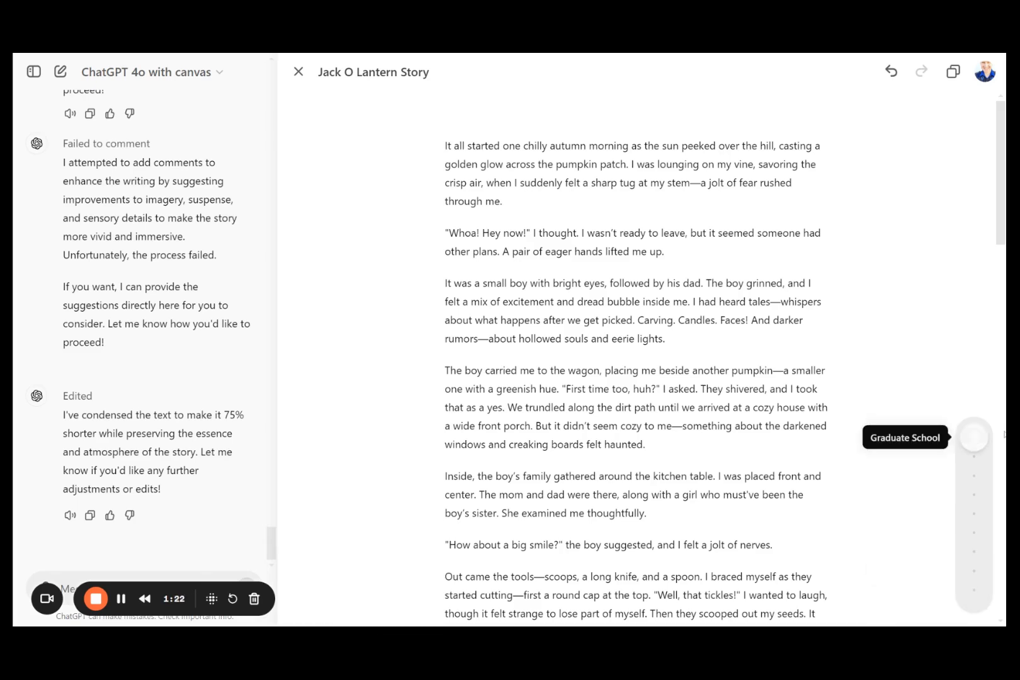
pyautogui.click(973, 438)
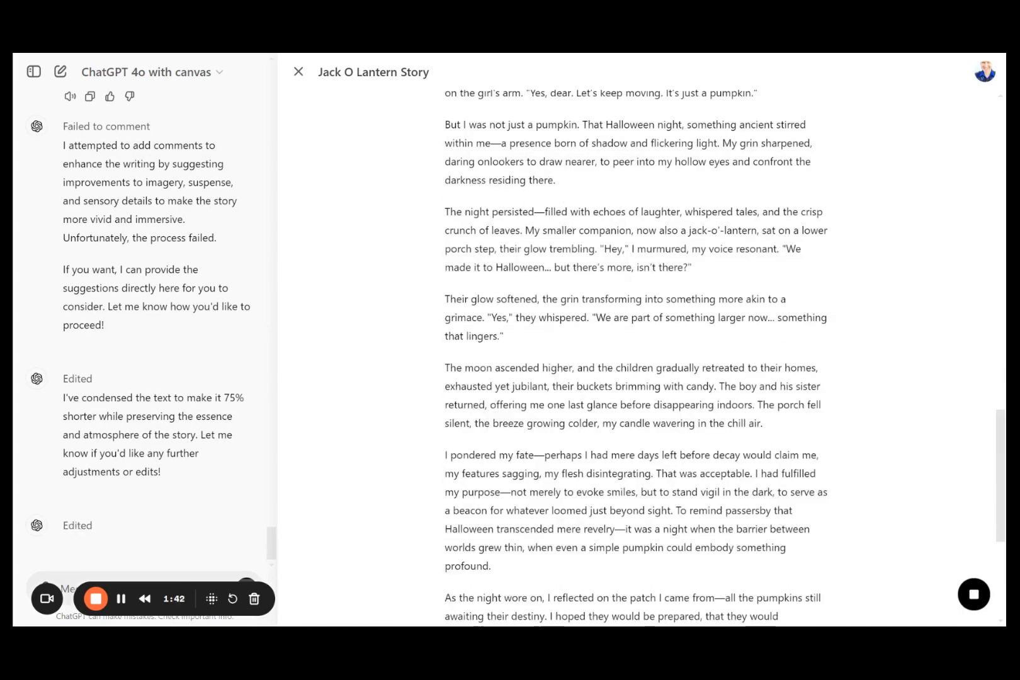
pyautogui.scroll(-5, 635, 339)
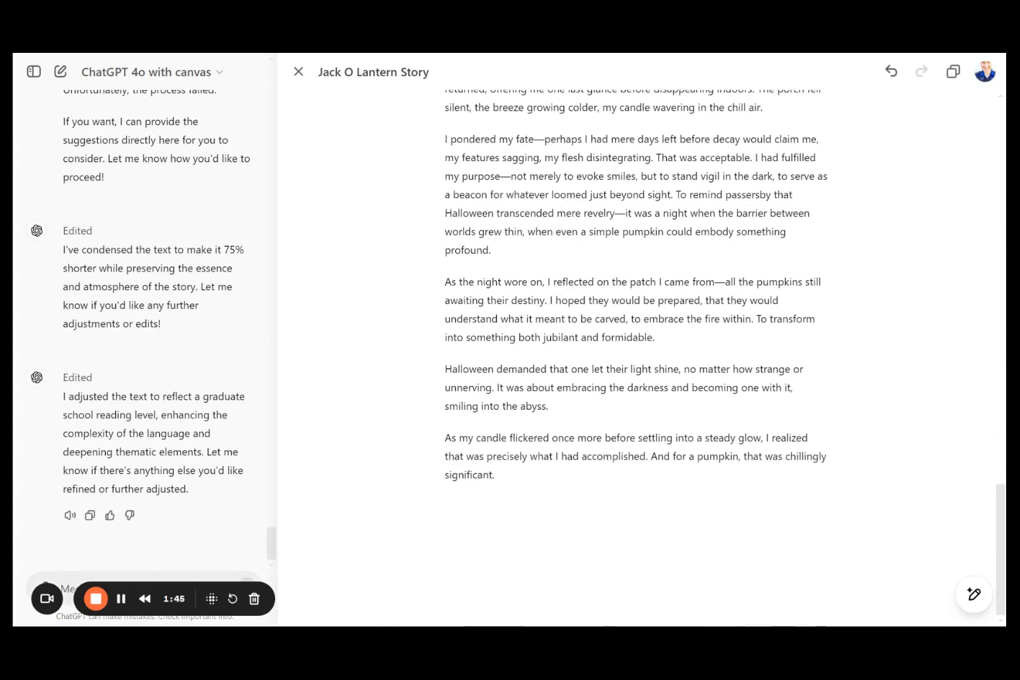
pyautogui.scroll(18, 635, 339)
# Add final polish to the Jack O Lantern Story and add emojis throughout its text
pyautogui.moveTo(973, 593)
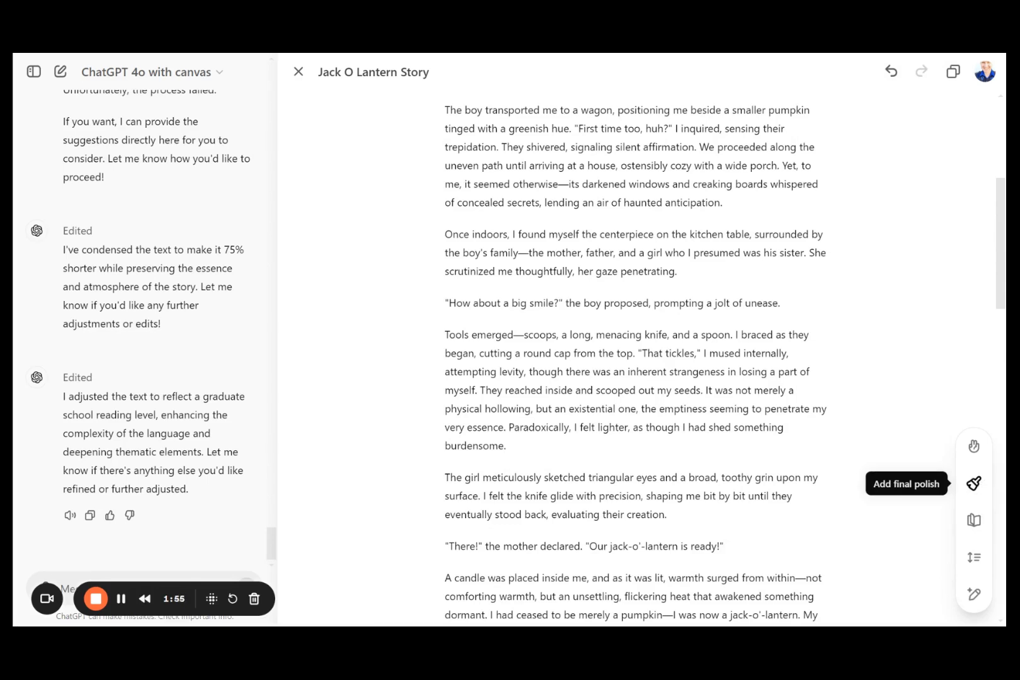
pyautogui.click(974, 483)
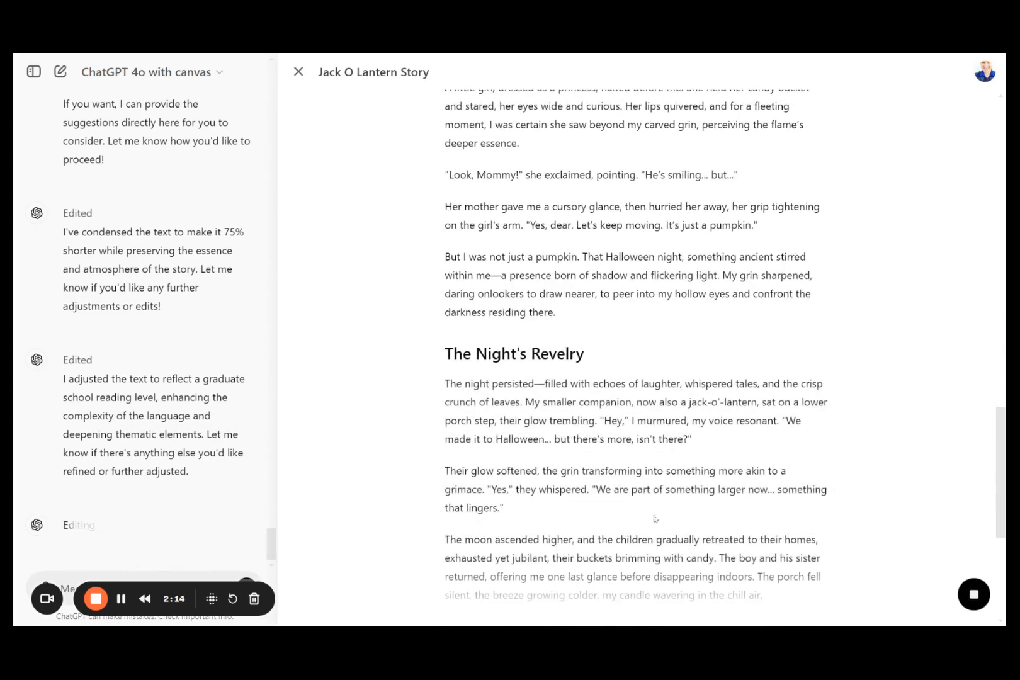
pyautogui.moveTo(974, 482)
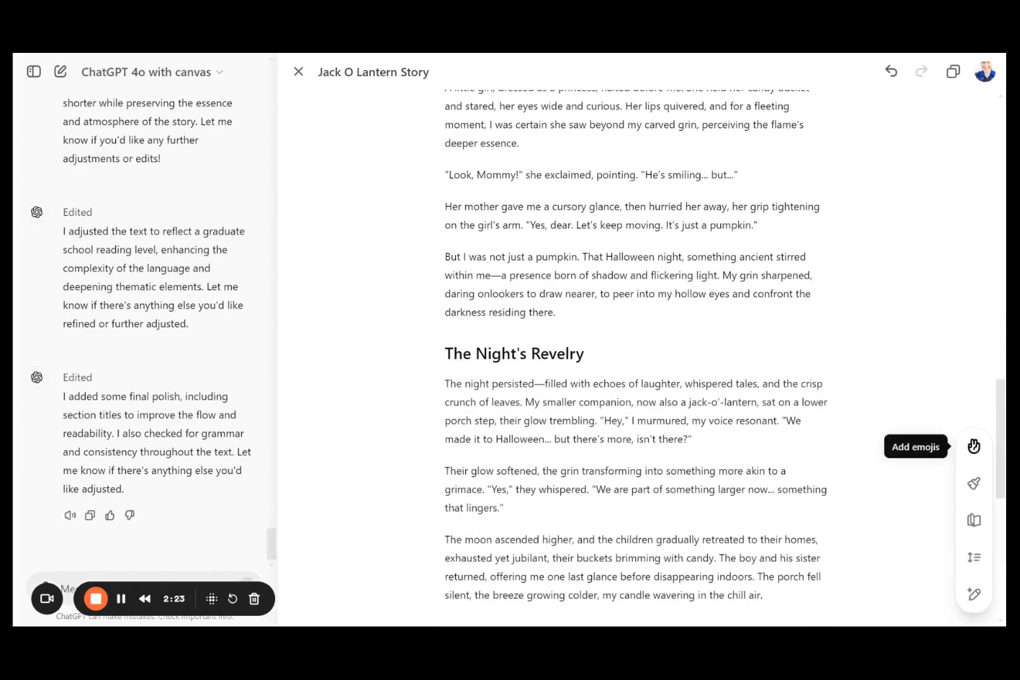
pyautogui.click(974, 446)
pyautogui.click(973, 446)
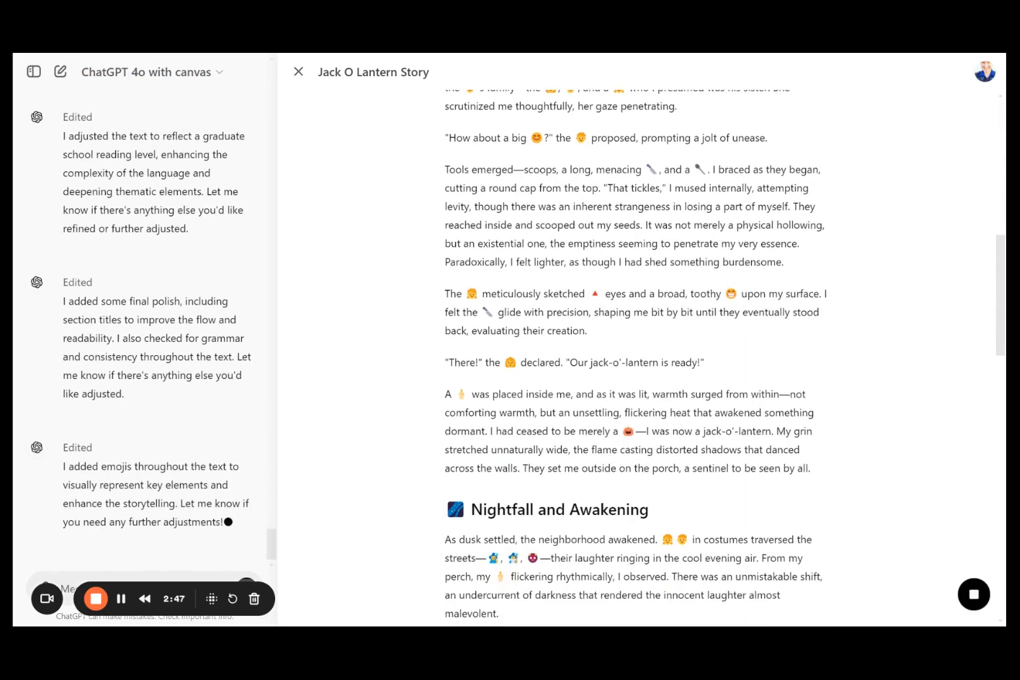
# Look through the story with emojis from its title to the last section and undo the last edit
pyautogui.scroll(8, 642, 358)
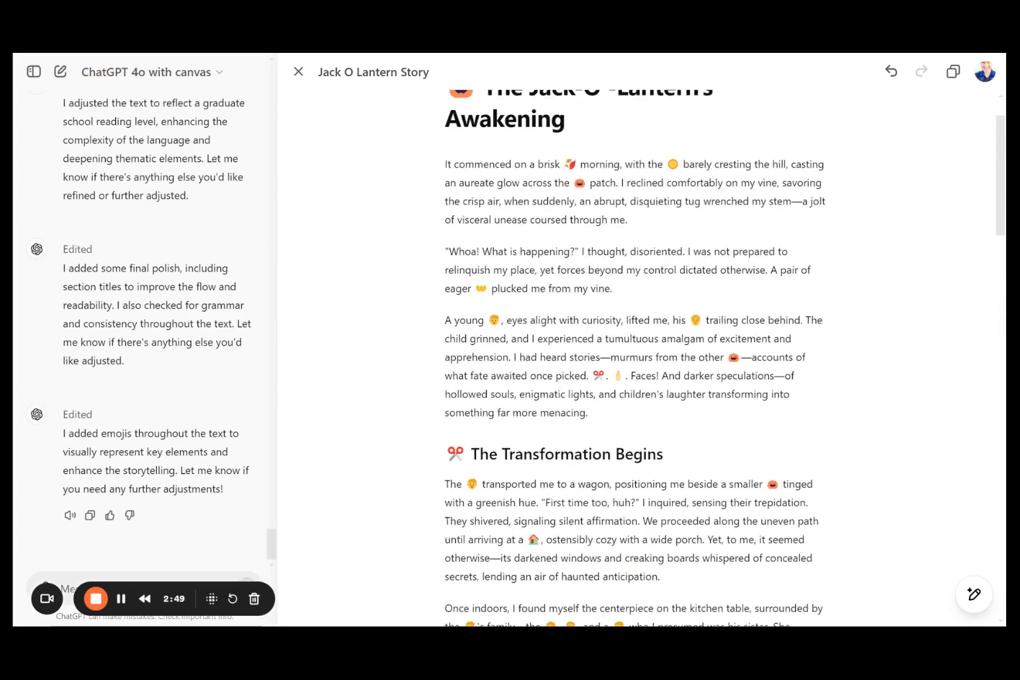
pyautogui.scroll(1, 635, 357)
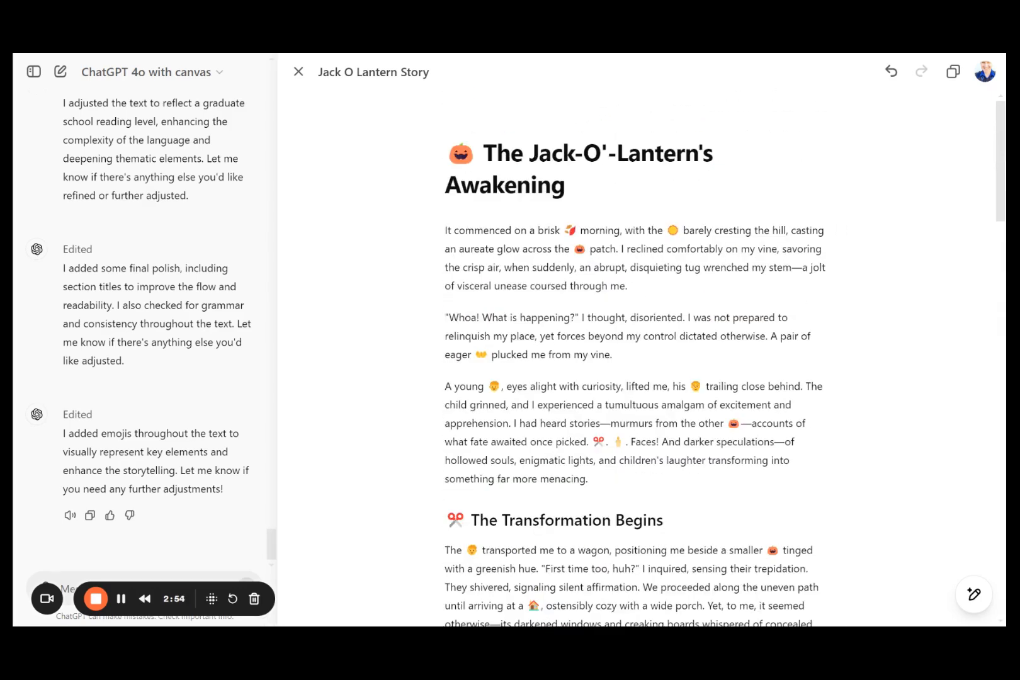
pyautogui.scroll(-8, 636, 358)
pyautogui.scroll(-2, 636, 357)
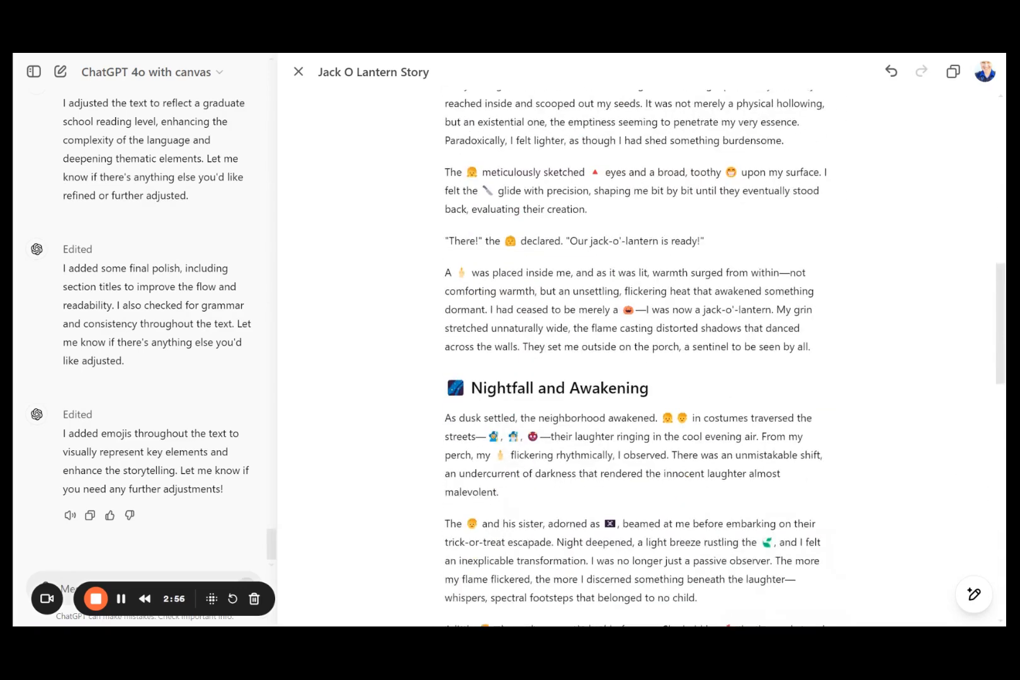
pyautogui.scroll(-5, 839, 298)
pyautogui.scroll(-10, 839, 297)
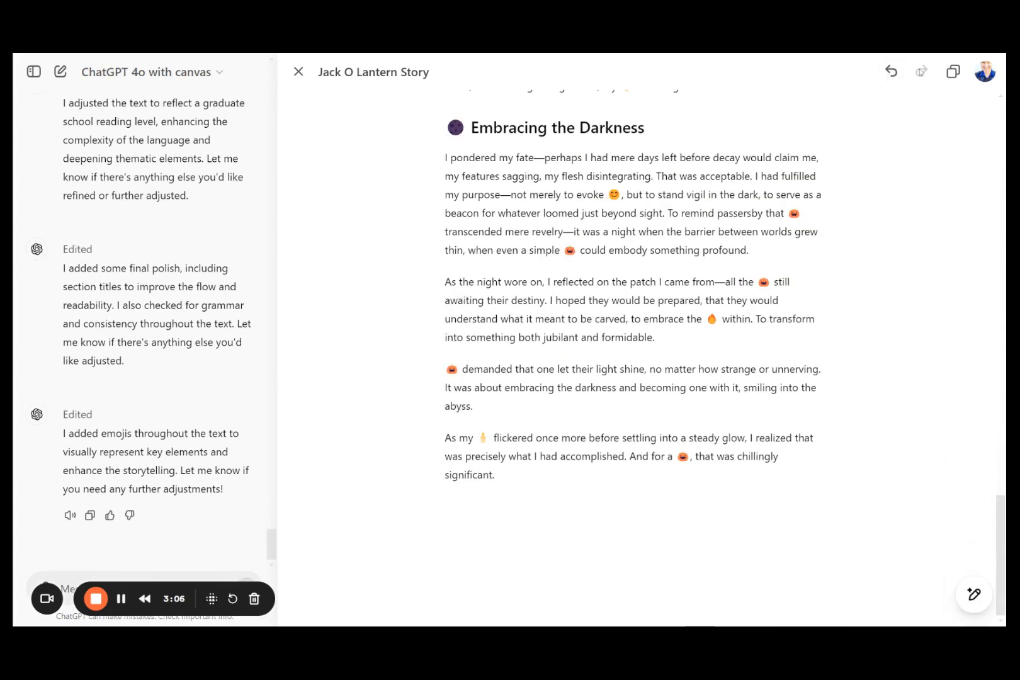
pyautogui.click(891, 71)
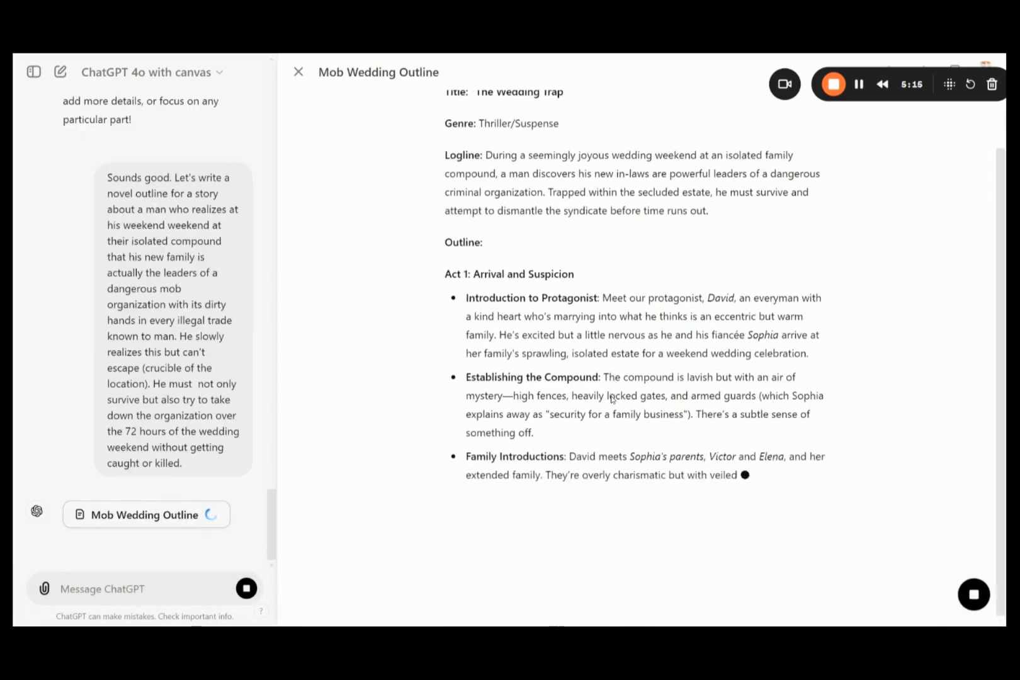
# Read the Mob Wedding Outline from its title and logline through the Act 1 points
pyautogui.scroll(2, 612, 398)
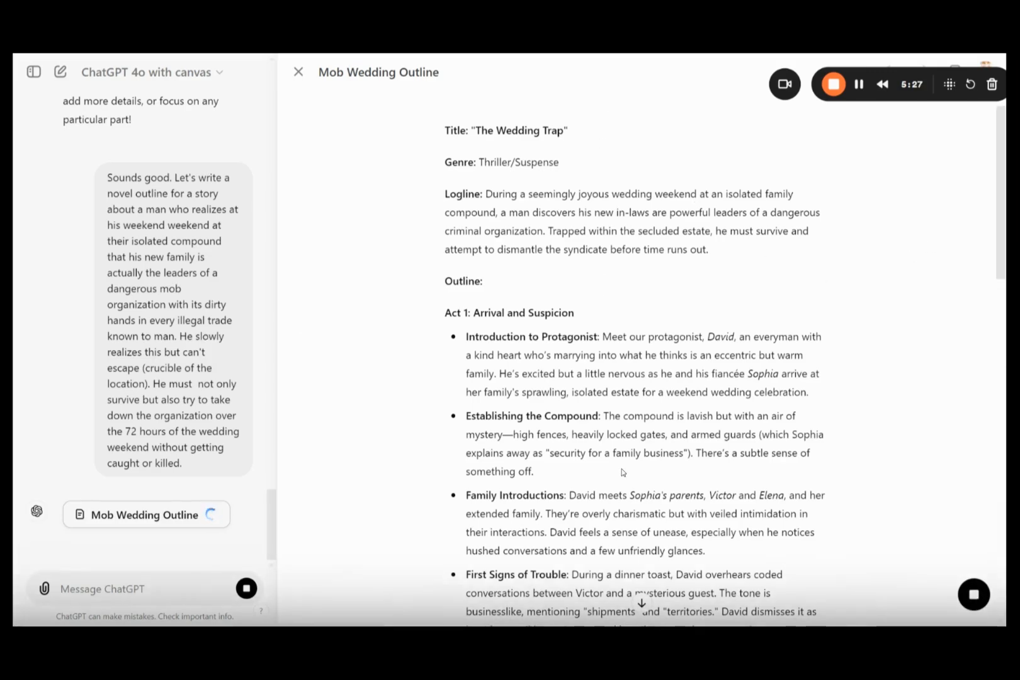
pyautogui.scroll(-2, 622, 472)
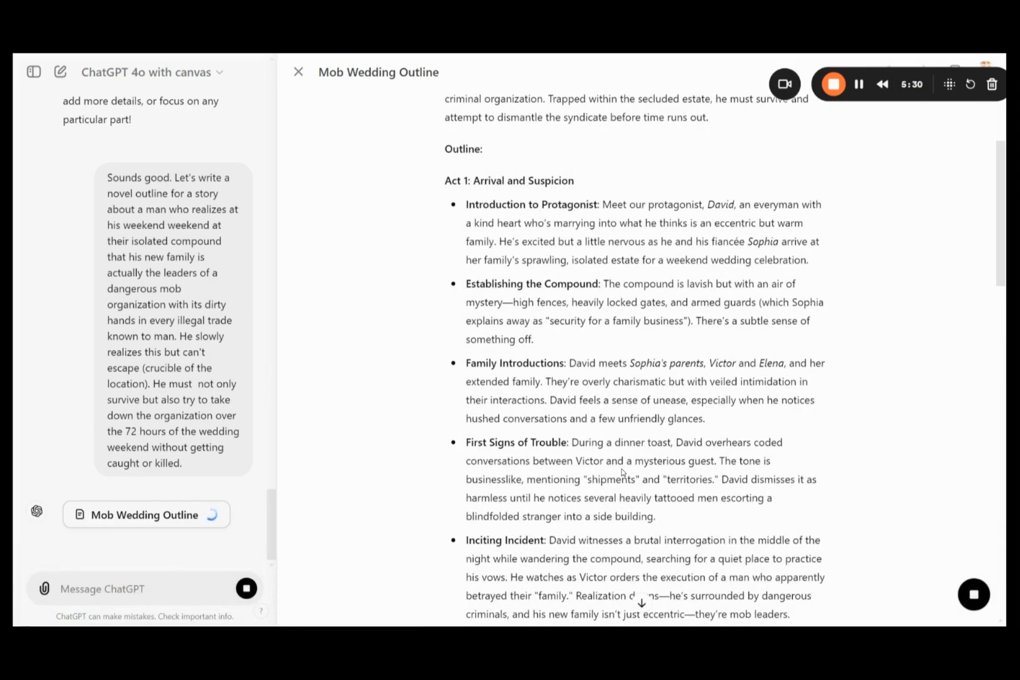
pyautogui.scroll(-7, 622, 472)
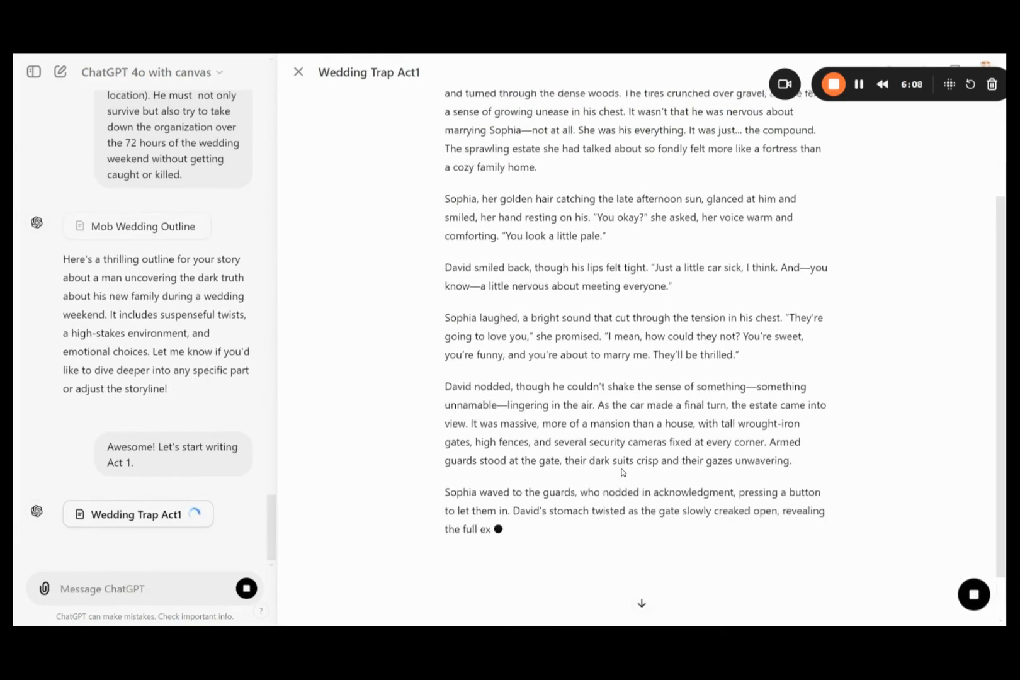
# Read through the Wedding Trap Act1 draft from Chapter 1 to the end of the act
pyautogui.scroll(3, 623, 473)
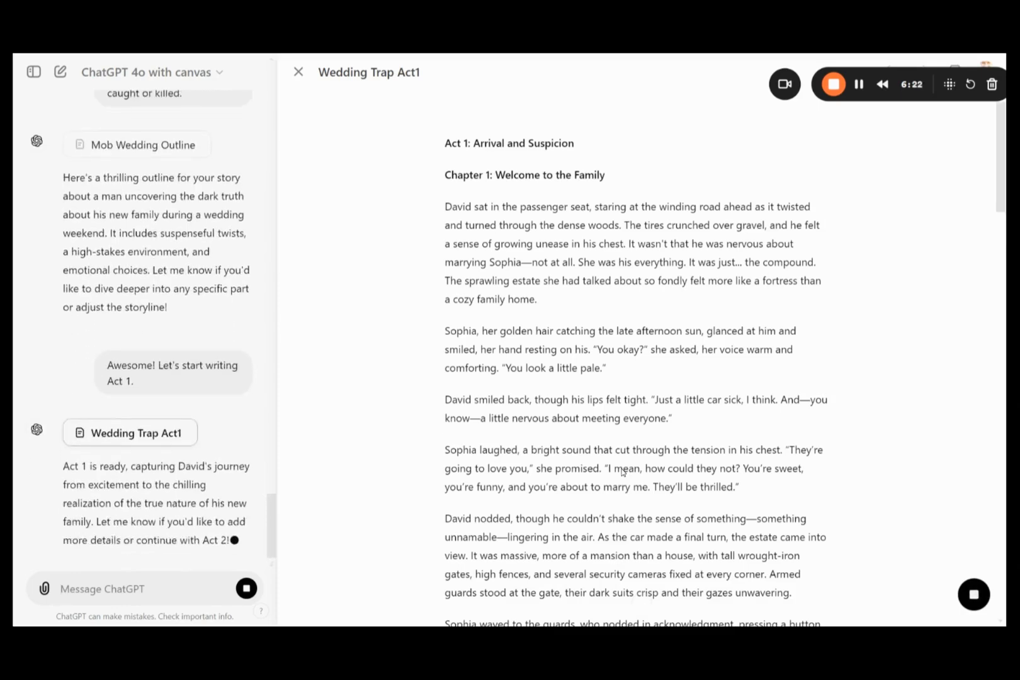
pyautogui.scroll(-1, 622, 472)
pyautogui.scroll(-2, 622, 472)
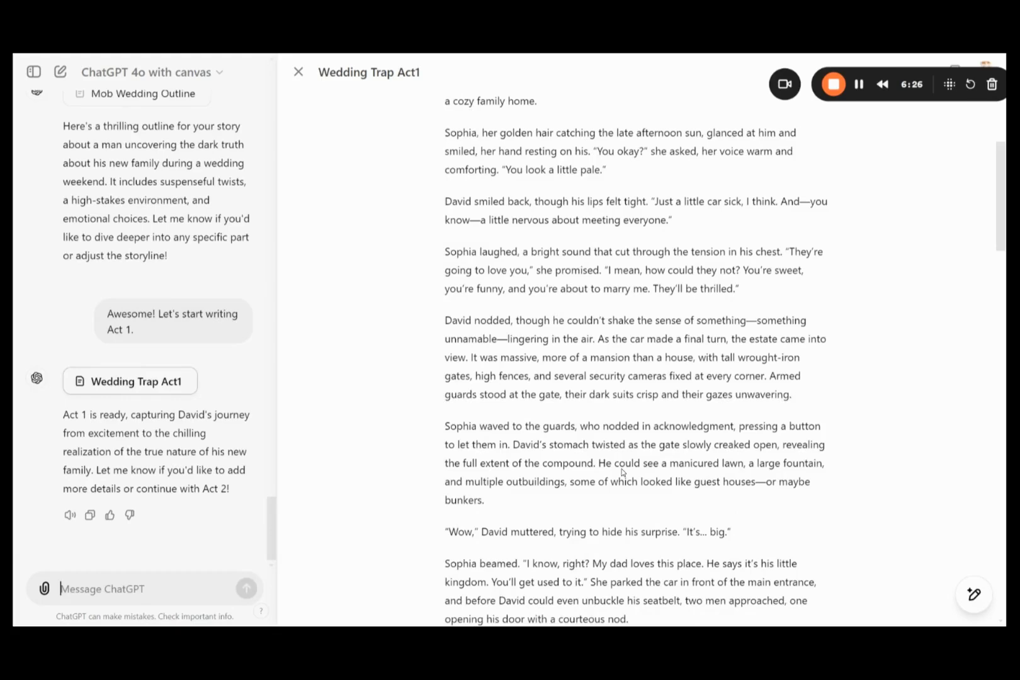
pyautogui.scroll(-2, 622, 472)
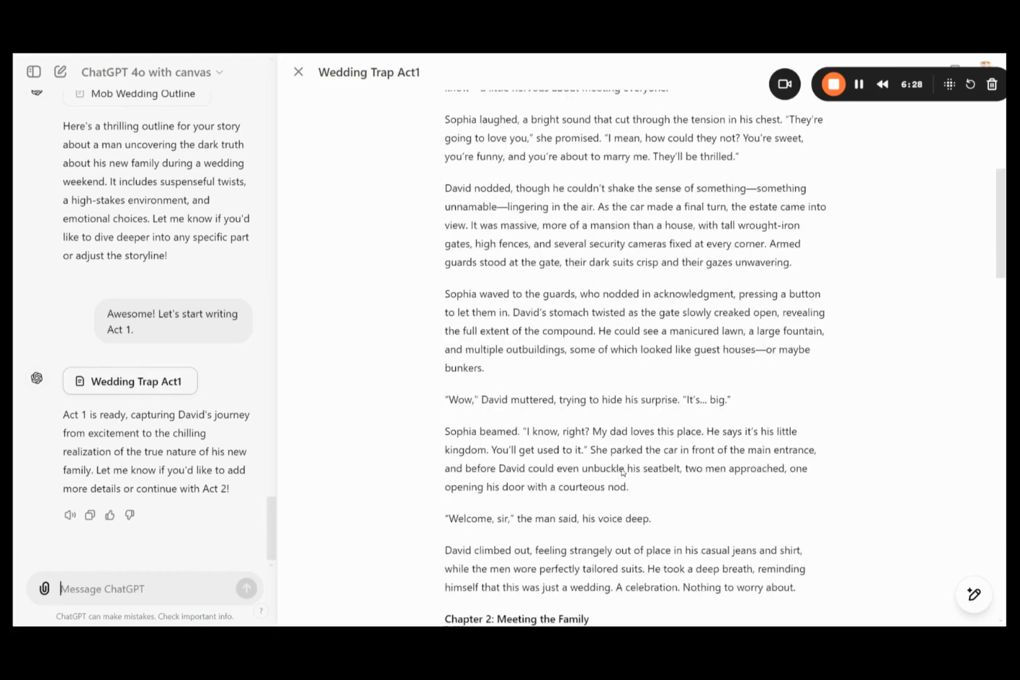
pyautogui.scroll(-3, 622, 472)
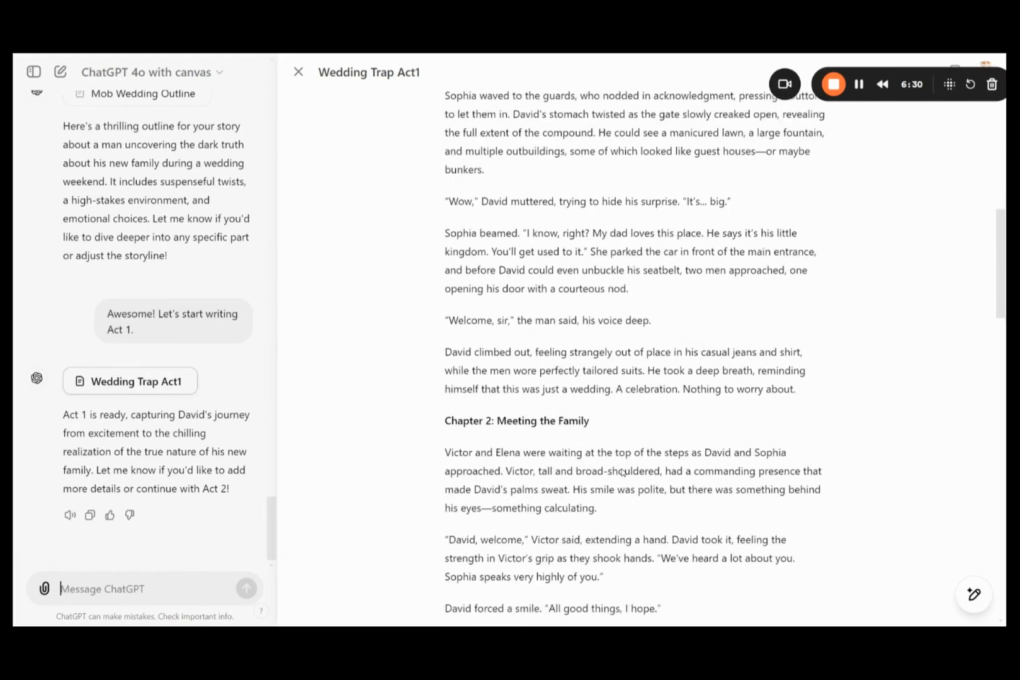
pyautogui.scroll(-3, 622, 472)
pyautogui.scroll(-4, 622, 472)
pyautogui.scroll(-8, 622, 472)
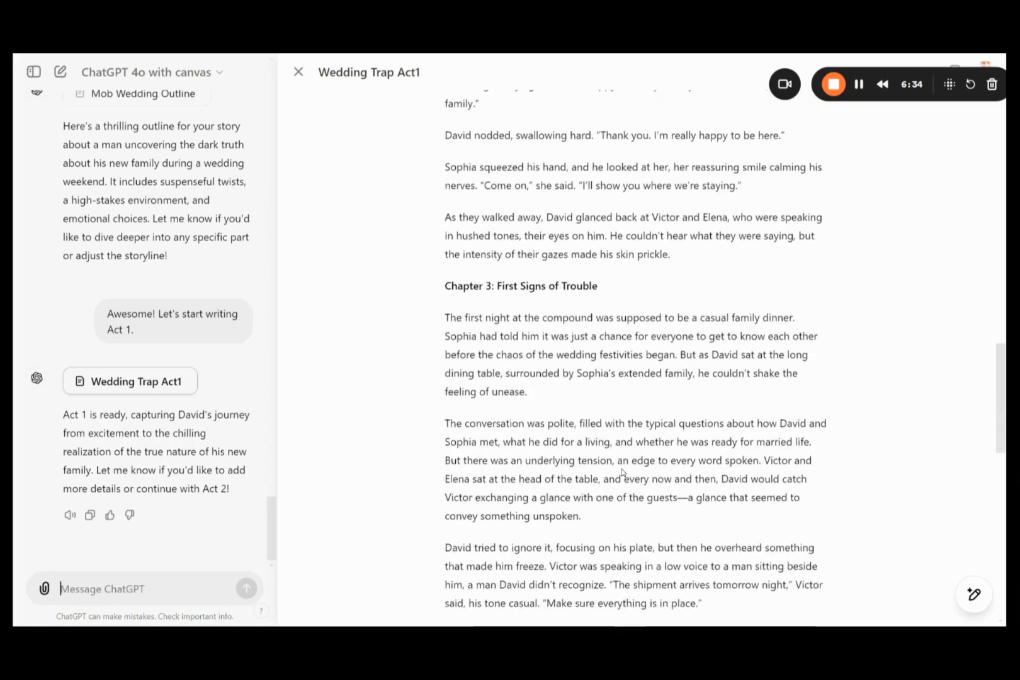
pyautogui.scroll(-9, 858, 503)
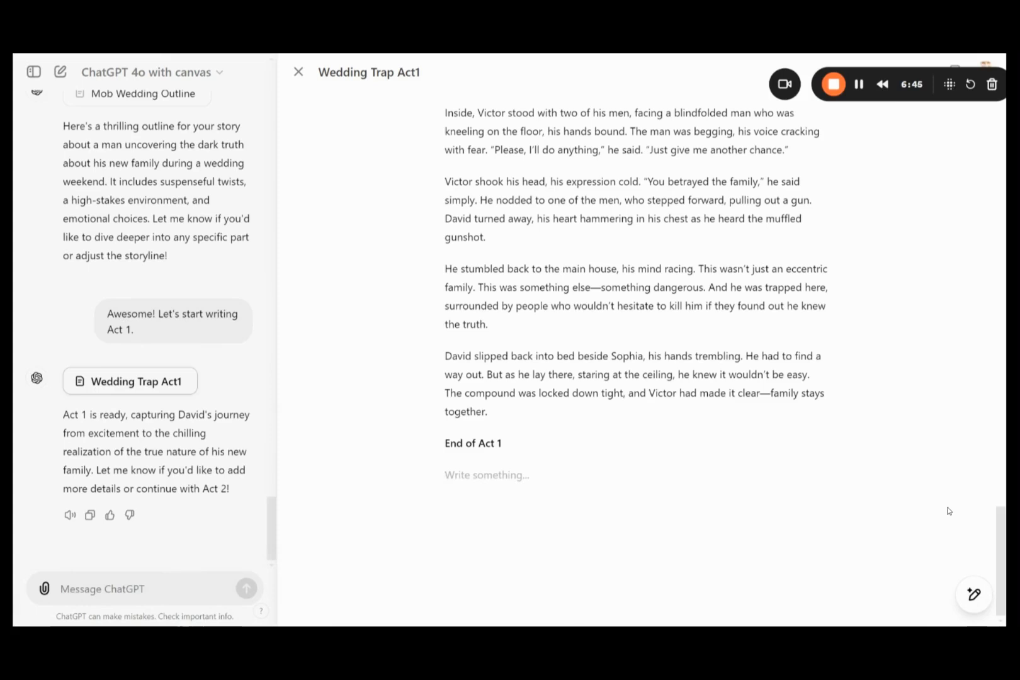
# Send the chat message "It's too short. Each chapter should be longer."
pyautogui.write('I')
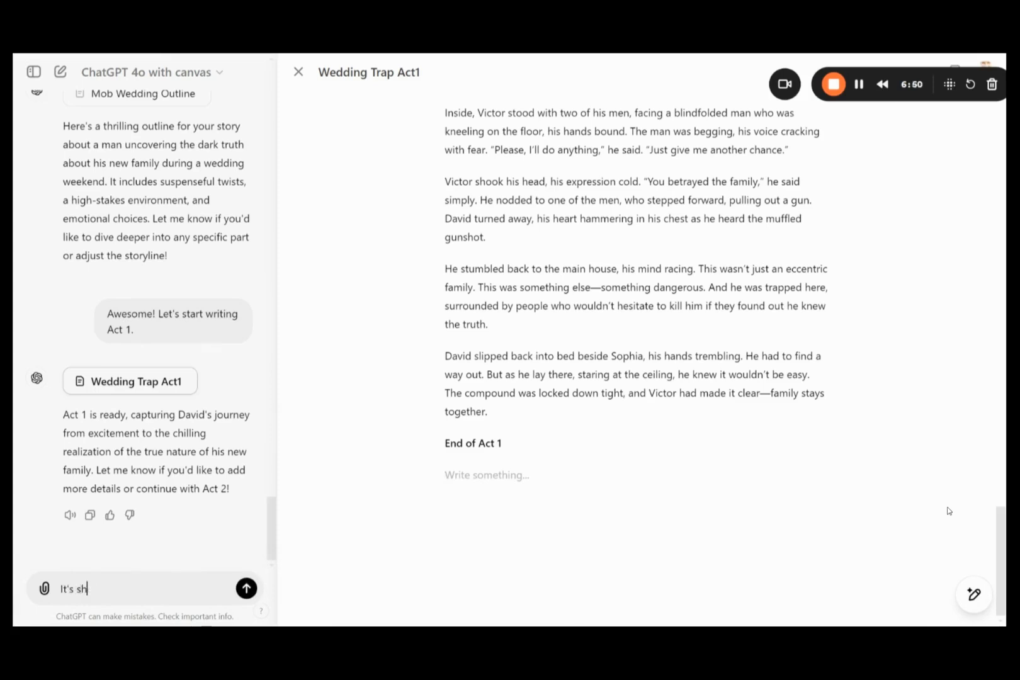
pyautogui.write("t's too short. Each chapte")
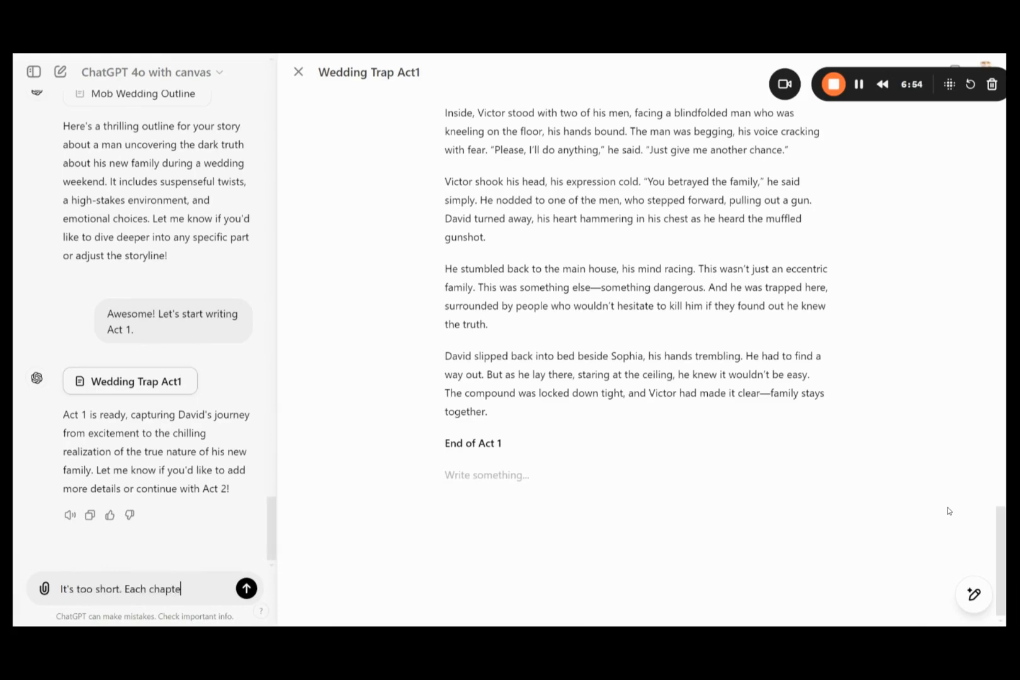
pyautogui.write('r should be longer')
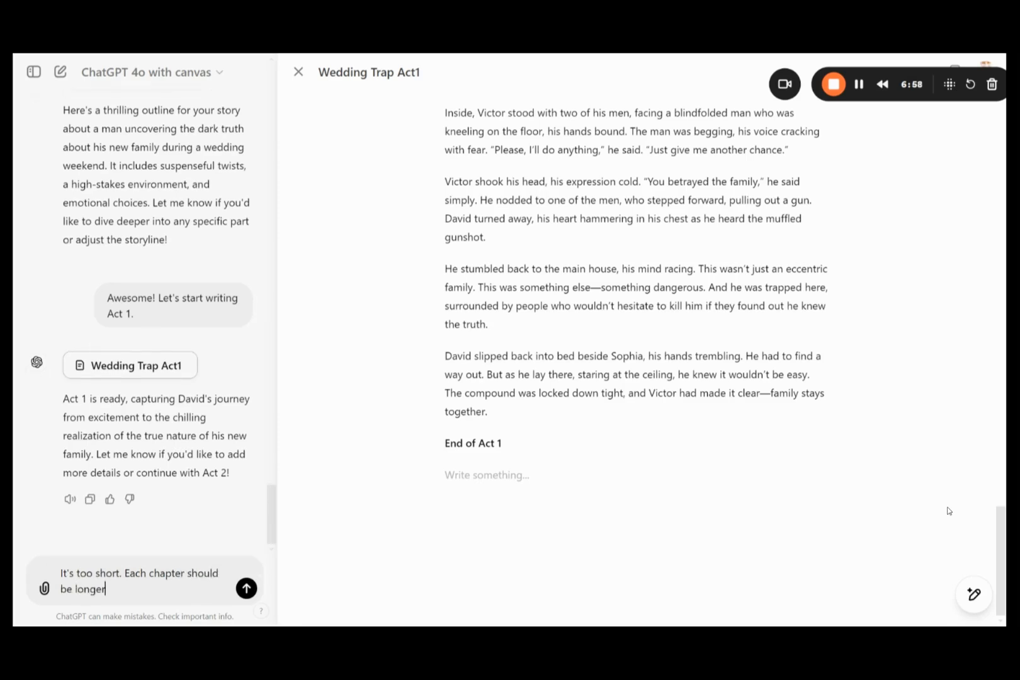
pyautogui.scroll(15, 948, 511)
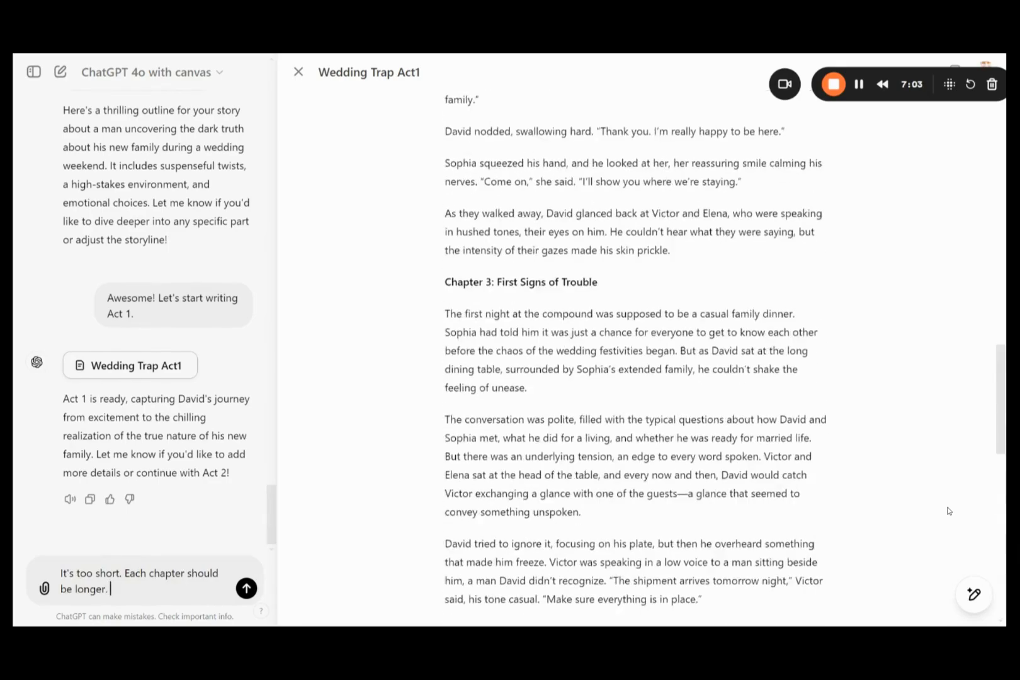
pyautogui.scroll(-12, 850, 464)
pyautogui.write('.')
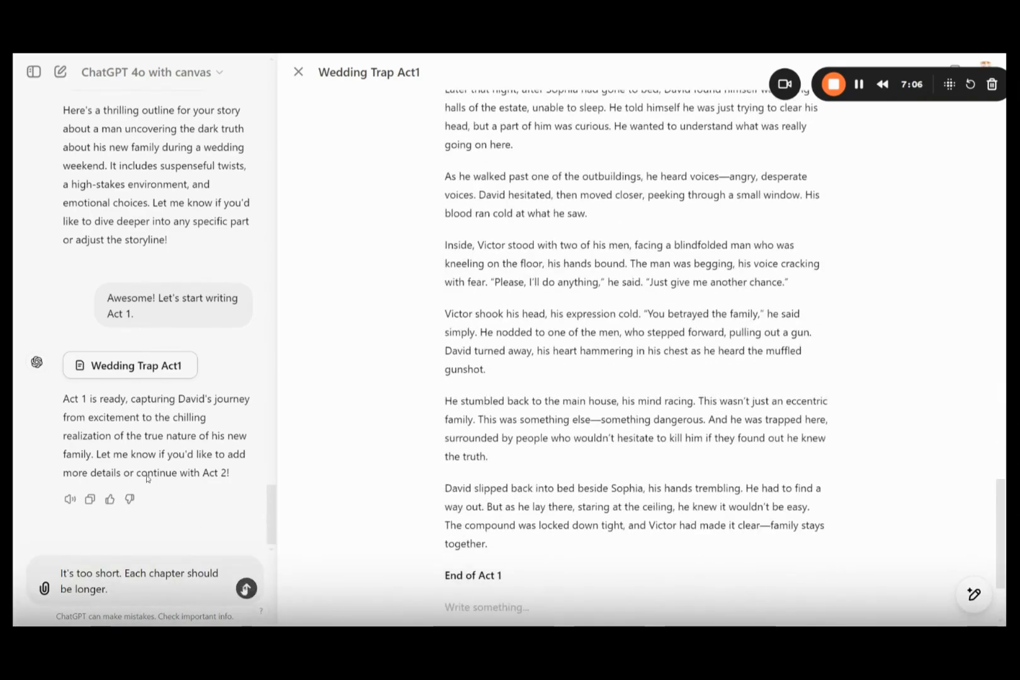
pyautogui.press('Return')
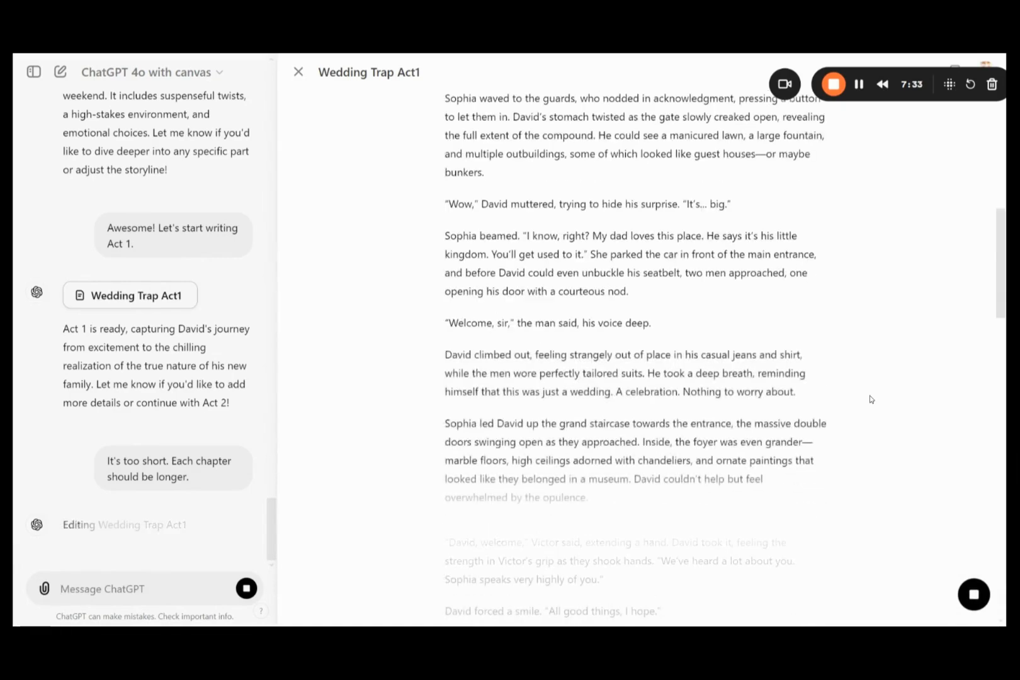
# Look over the expanded Act 1 chapters and rate the reply about the expansion as a good response
pyautogui.scroll(5, 871, 399)
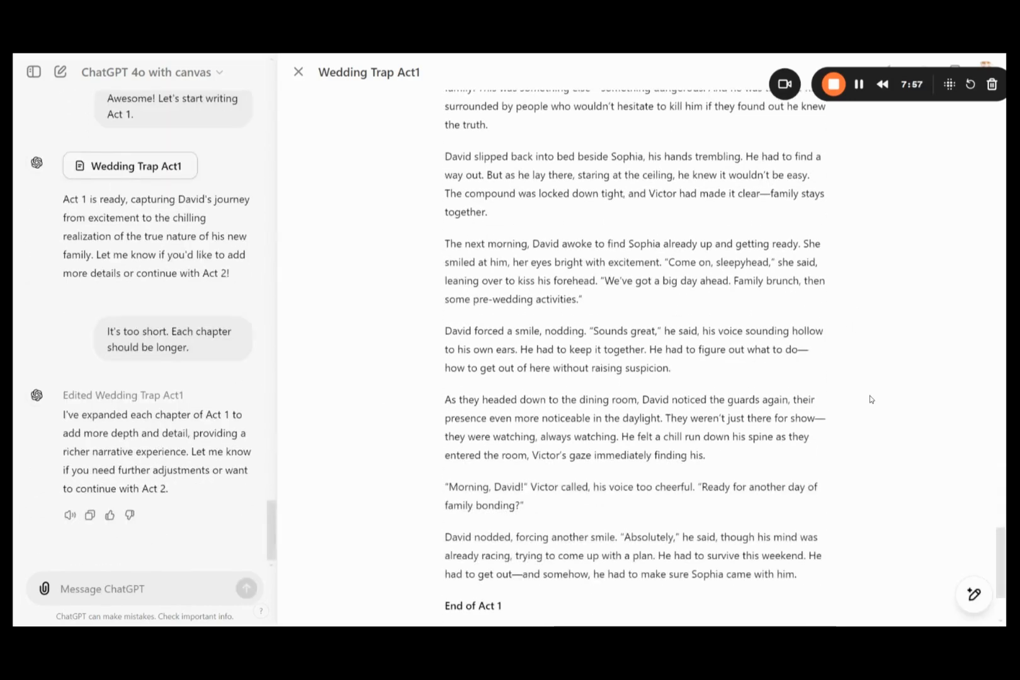
pyautogui.click(109, 516)
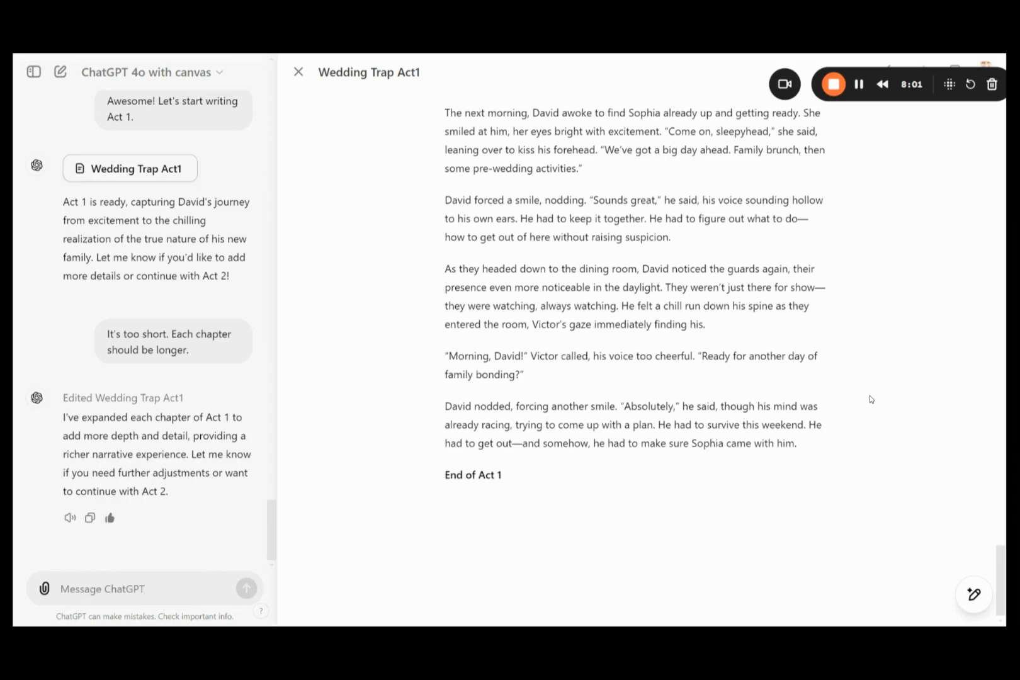
# Select the entire text of the expanded Wedding Trap Act1 document
pyautogui.hotkey('ctrl', 'a')
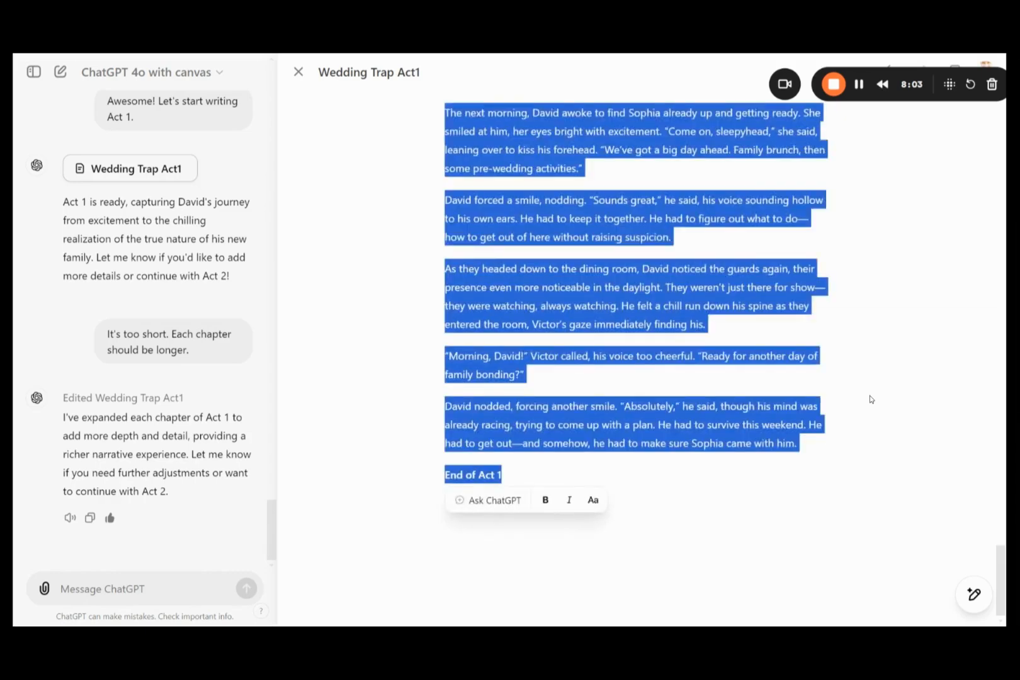
pyautogui.hotkey('alt', 'Tab')
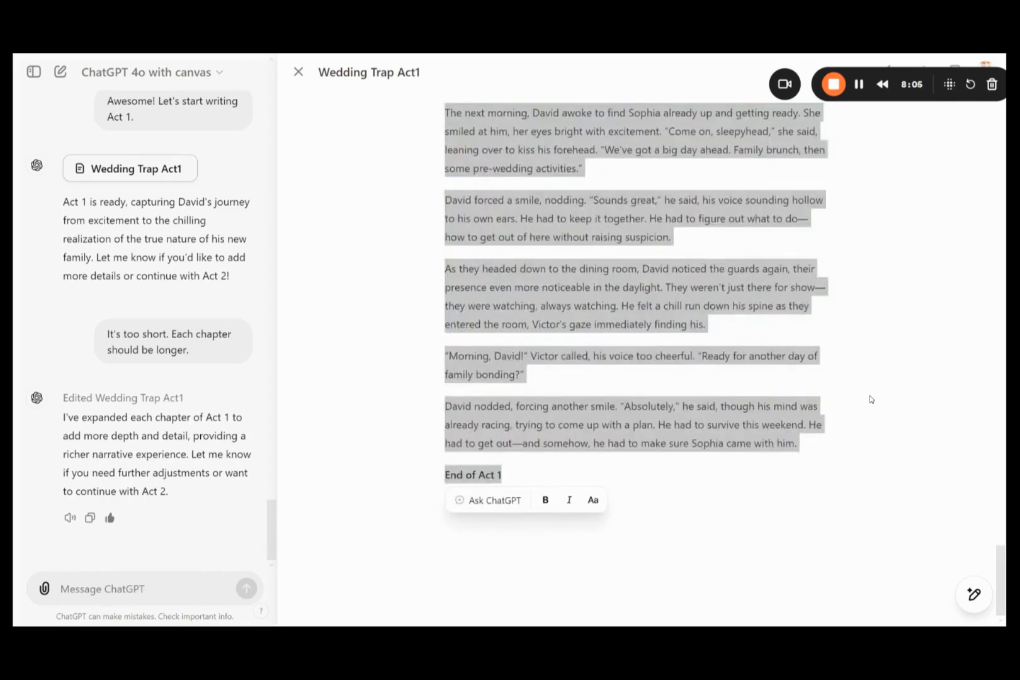
pyautogui.hotkey('alt', 'Tab')
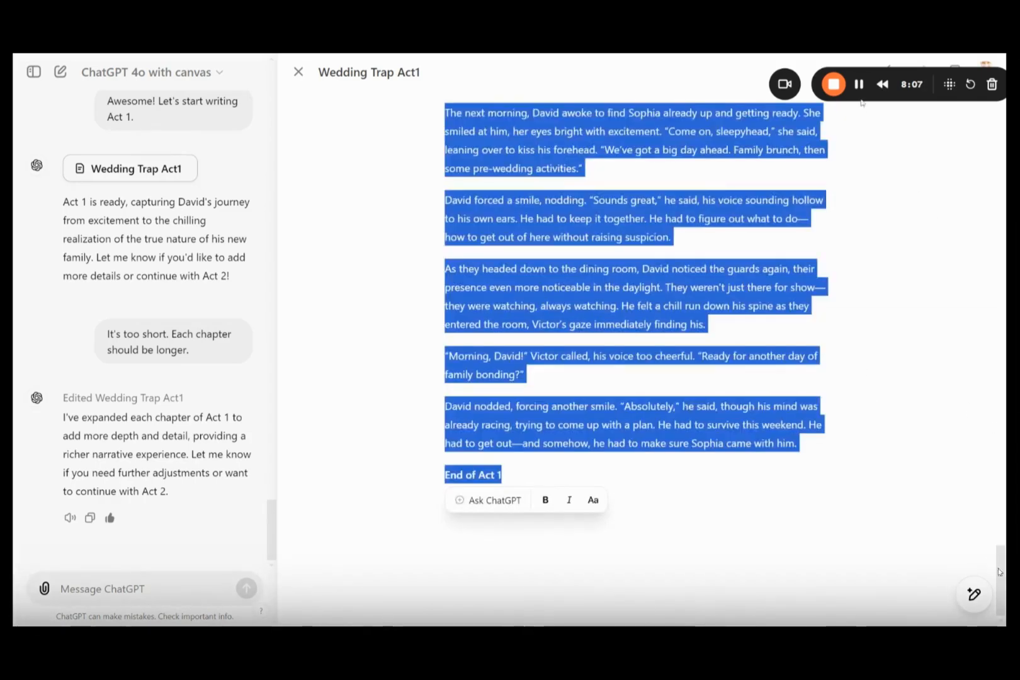
pyautogui.click(858, 84)
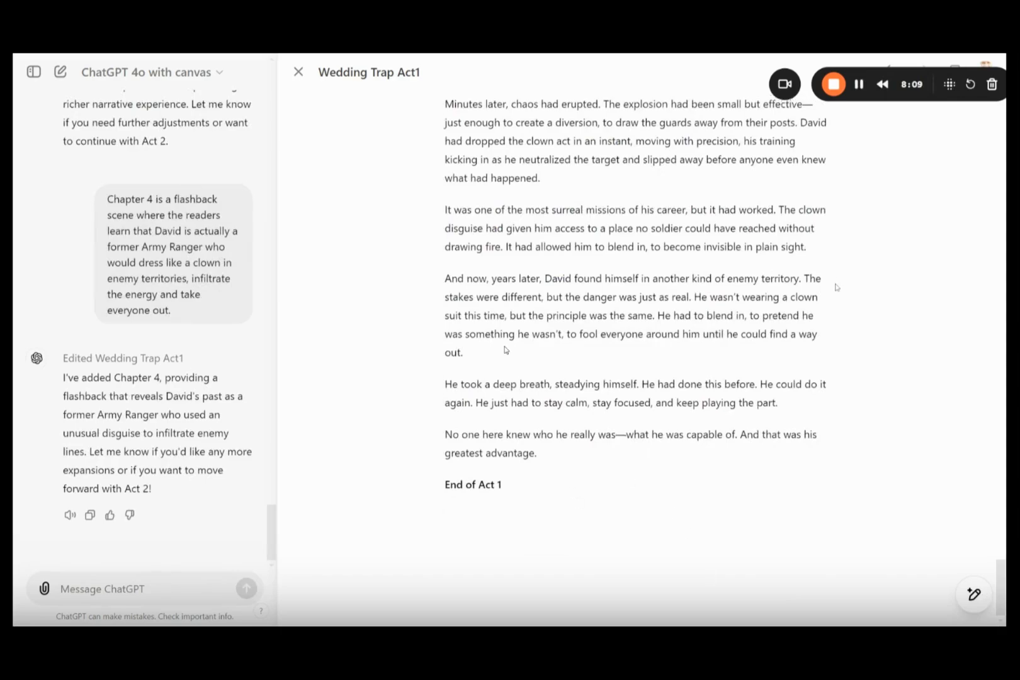
# Review the whole Wedding Trap Act1 document, from Chapter 1 through the Chapter 4 clown-disguise flashback to the end of the act
pyautogui.scroll(5, 836, 284)
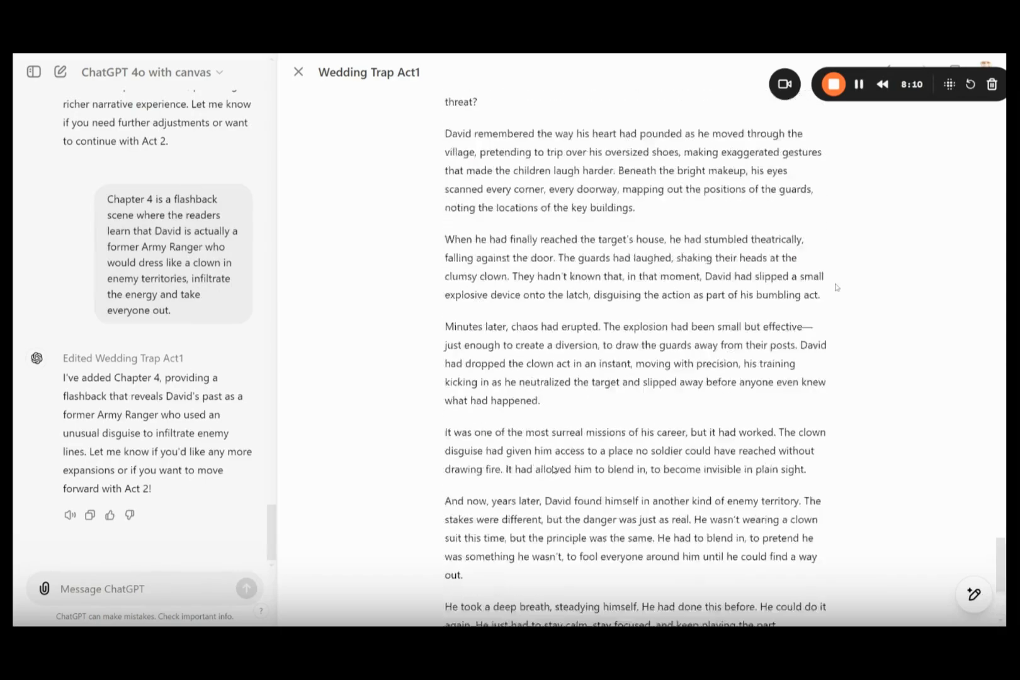
pyautogui.scroll(15, 835, 286)
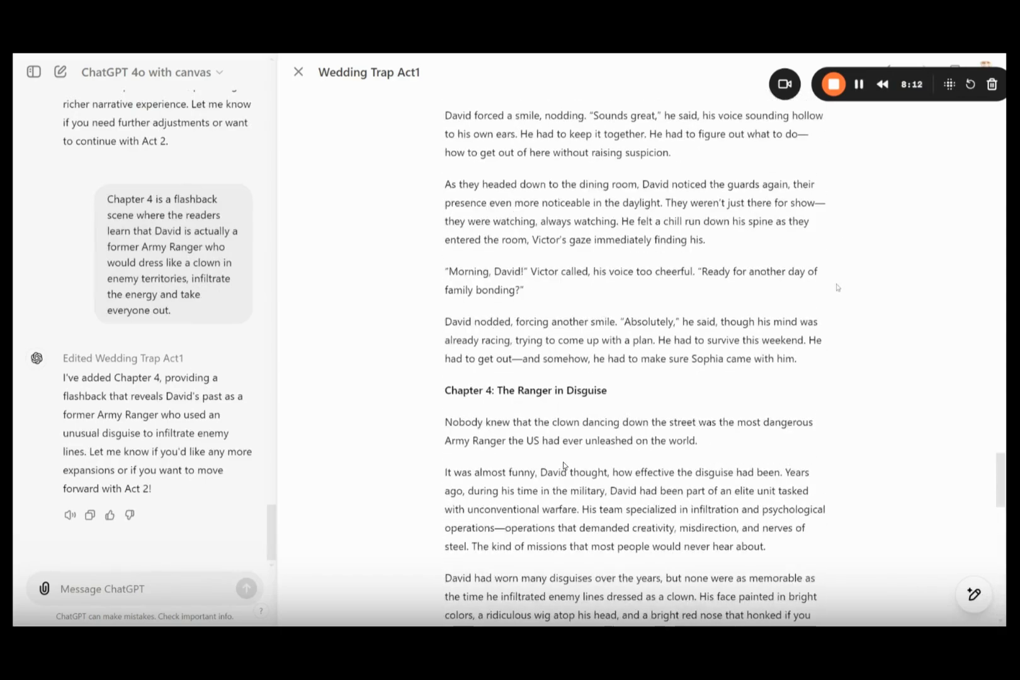
pyautogui.scroll(15, 840, 294)
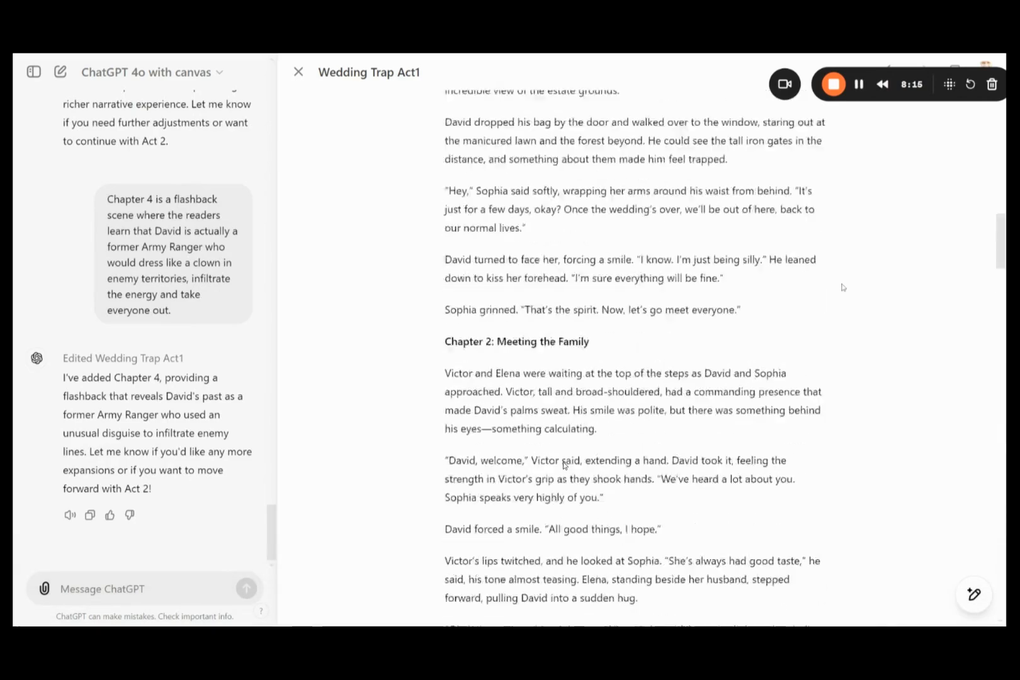
pyautogui.scroll(12, 843, 287)
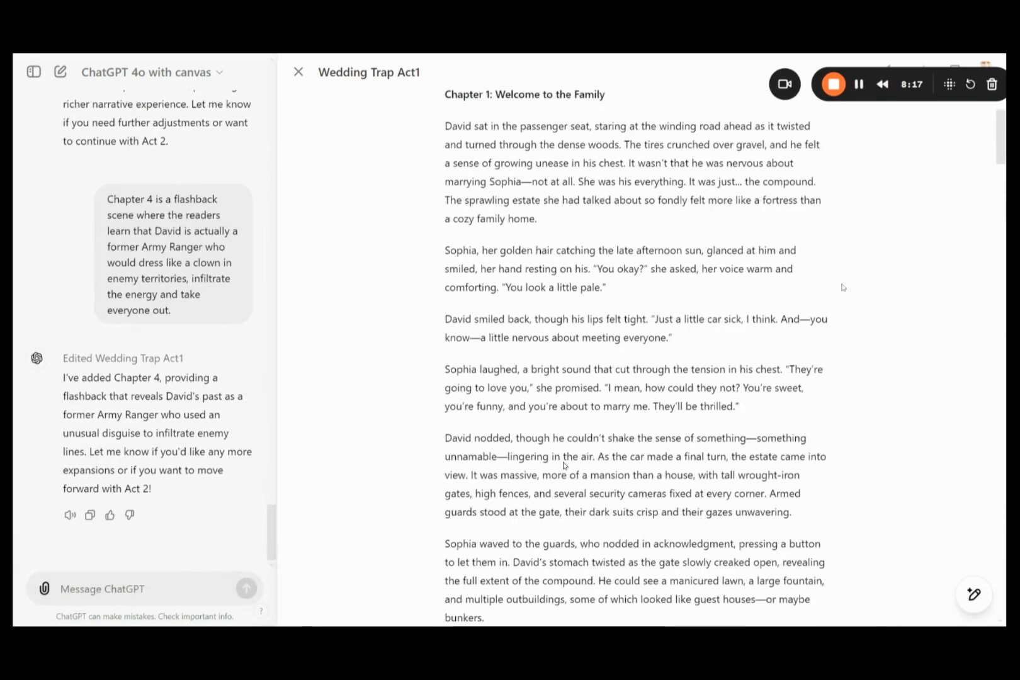
pyautogui.scroll(-20, 842, 287)
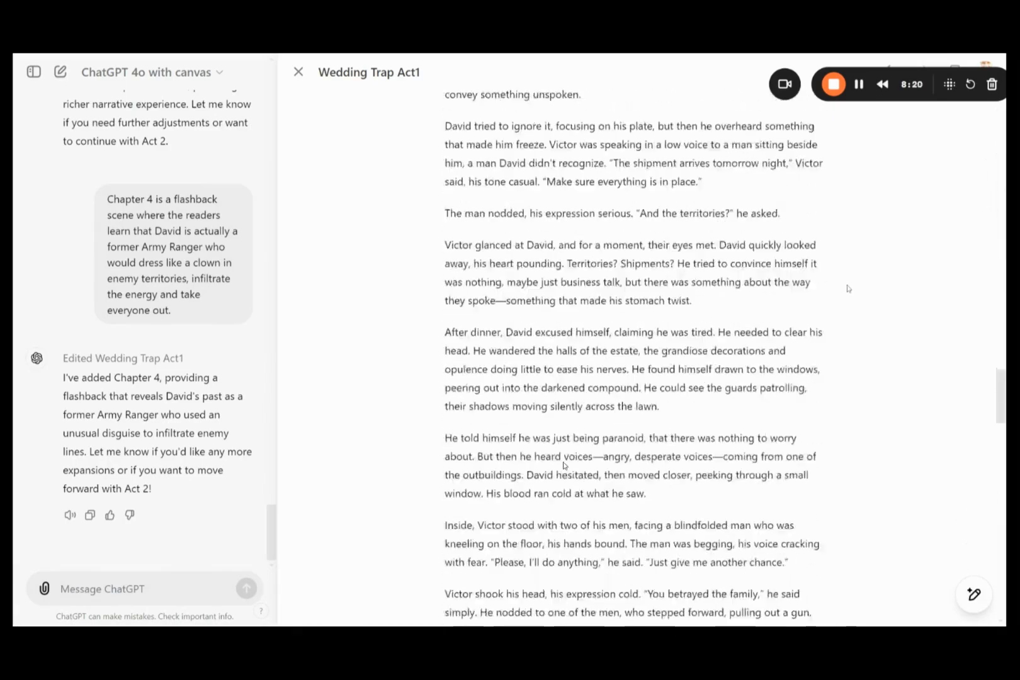
pyautogui.scroll(-15, 848, 286)
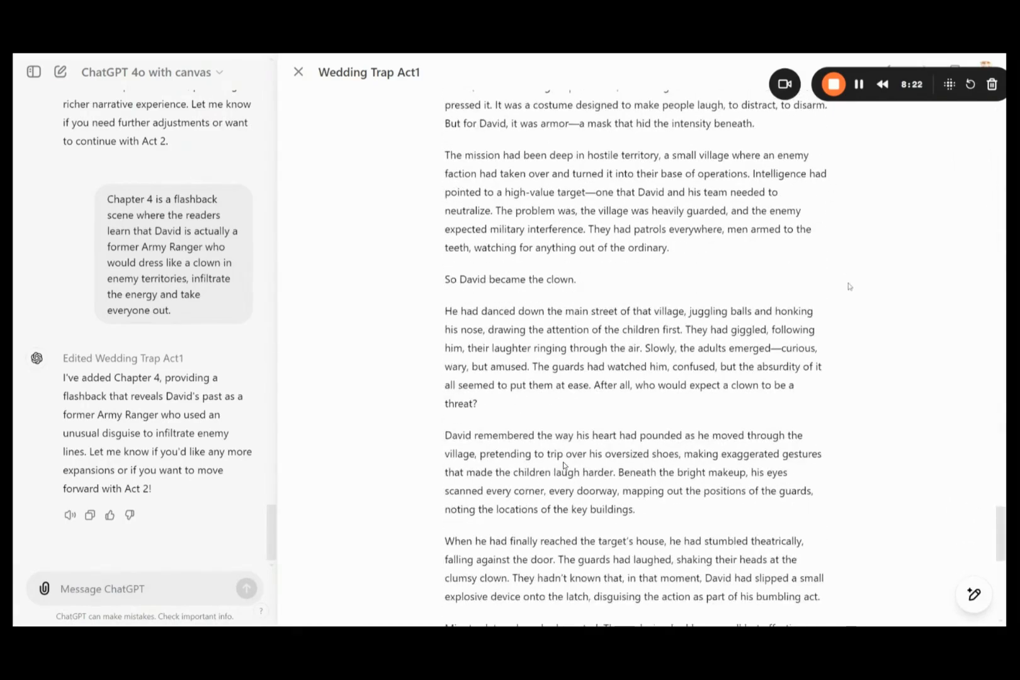
pyautogui.scroll(-12, 848, 287)
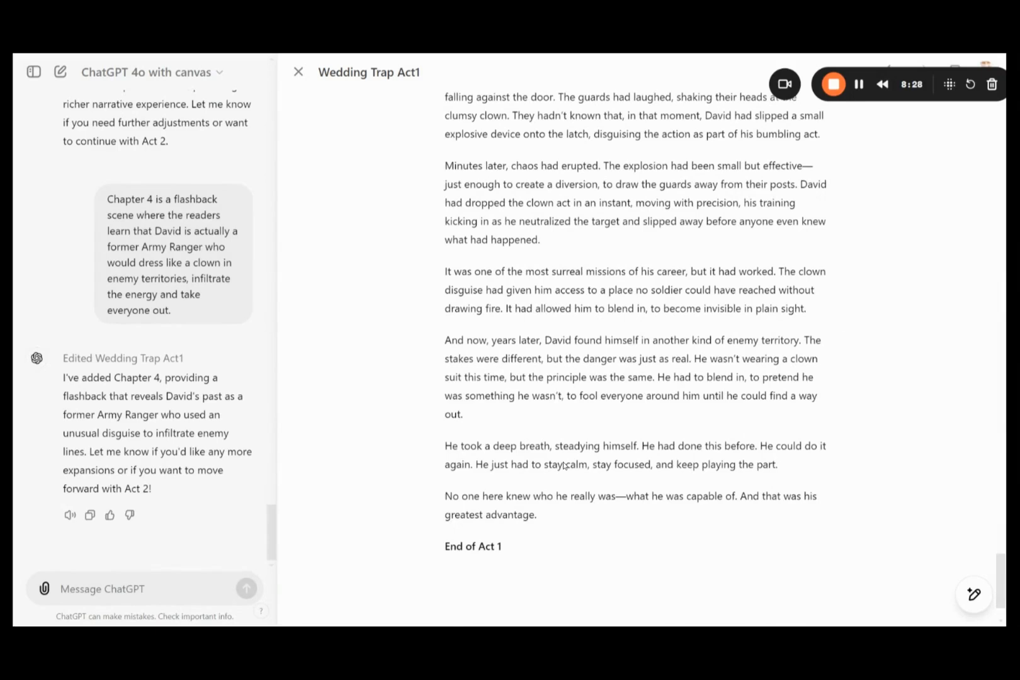
pyautogui.scroll(-1, 563, 465)
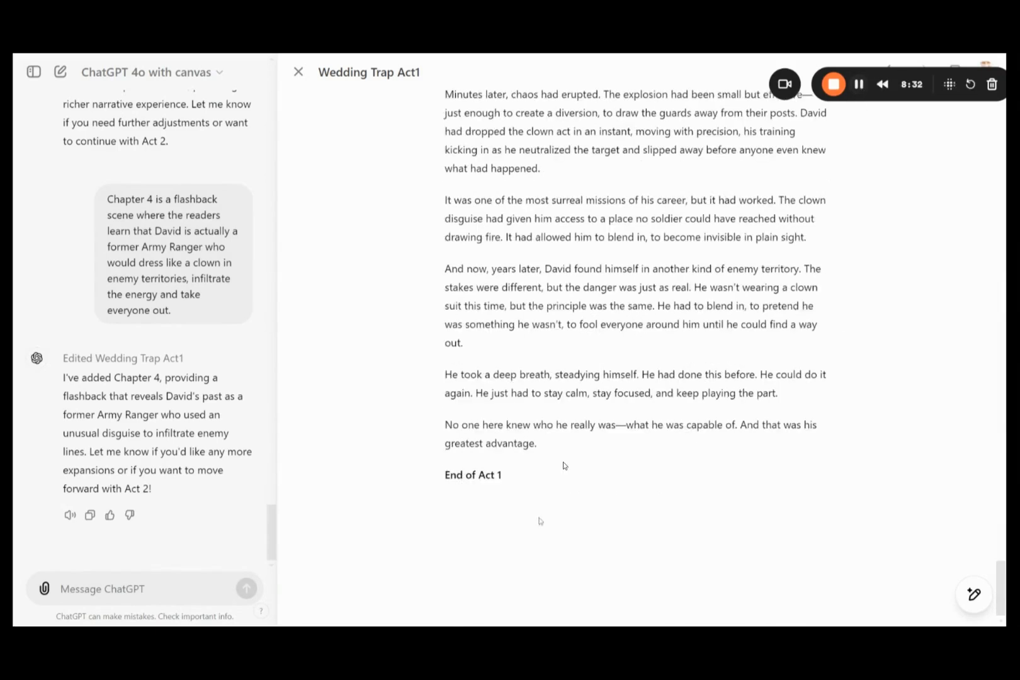